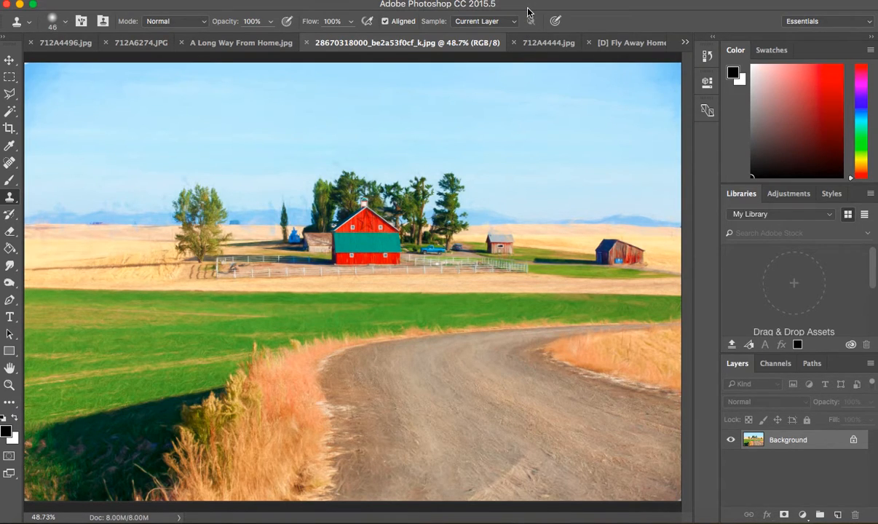
# Set up the Clone Stamp tool with a soft brush at 35 px size and 0% hardness.
pyautogui.click(374, 1)
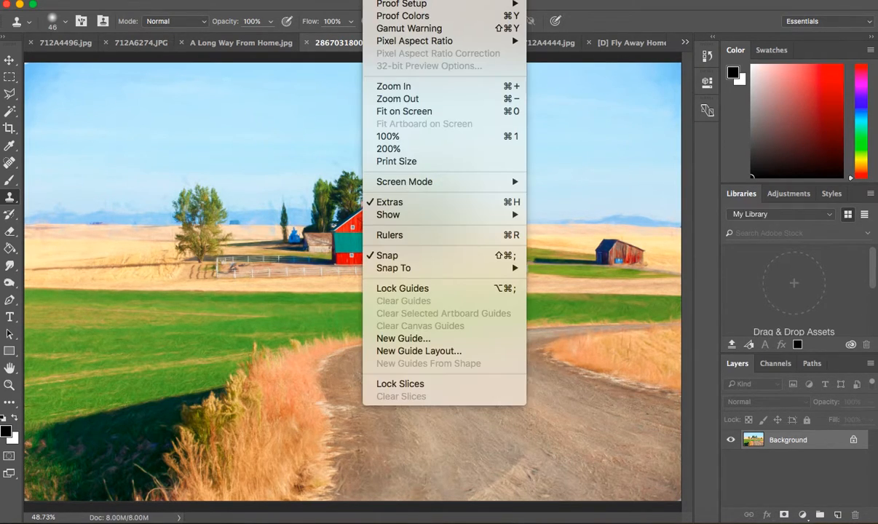
pyautogui.click(391, 136)
pyautogui.hscroll(5, 391, 134)
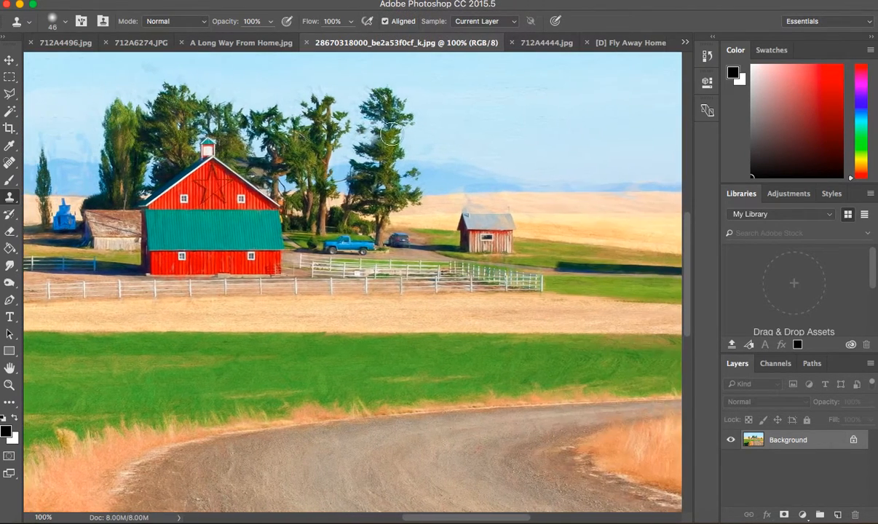
pyautogui.hscroll(2, 392, 134)
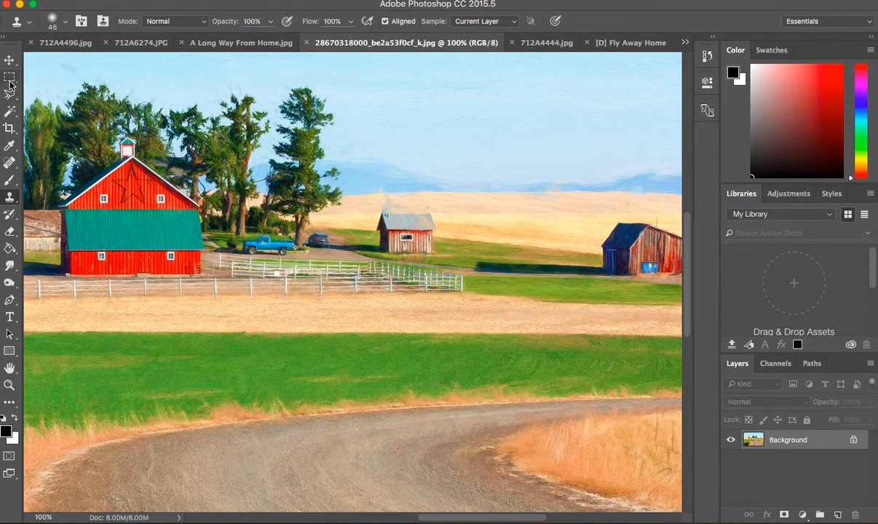
pyautogui.click(9, 198)
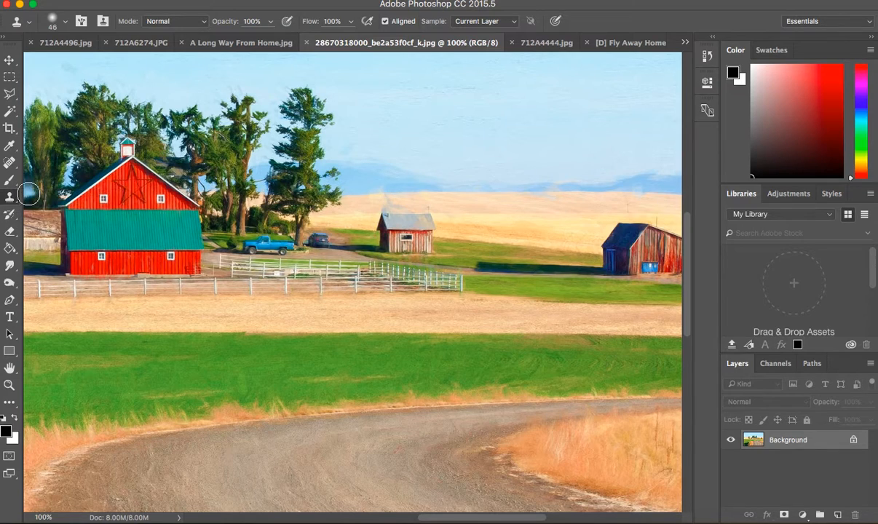
pyautogui.click(65, 22)
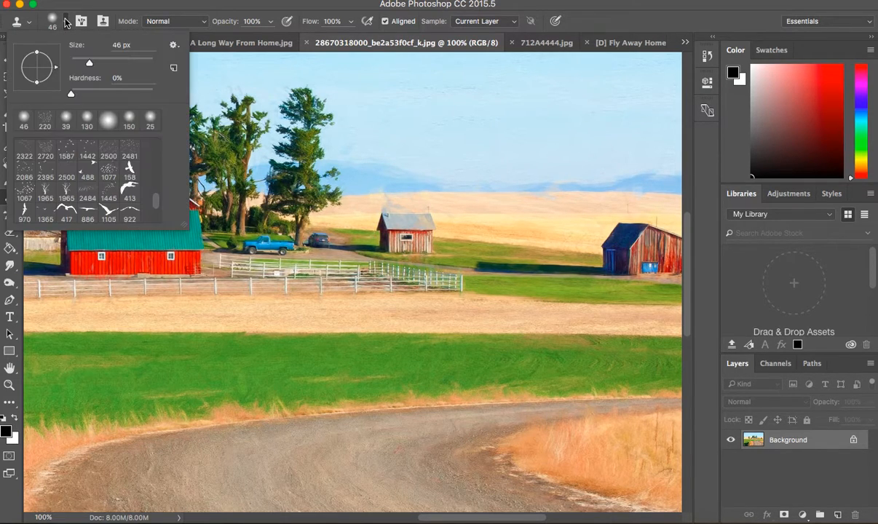
pyautogui.click(71, 94)
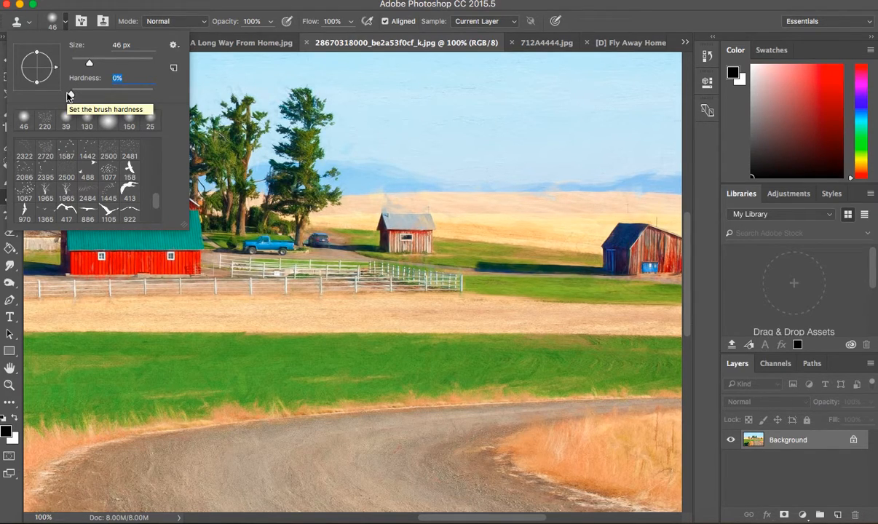
pyautogui.click(88, 63)
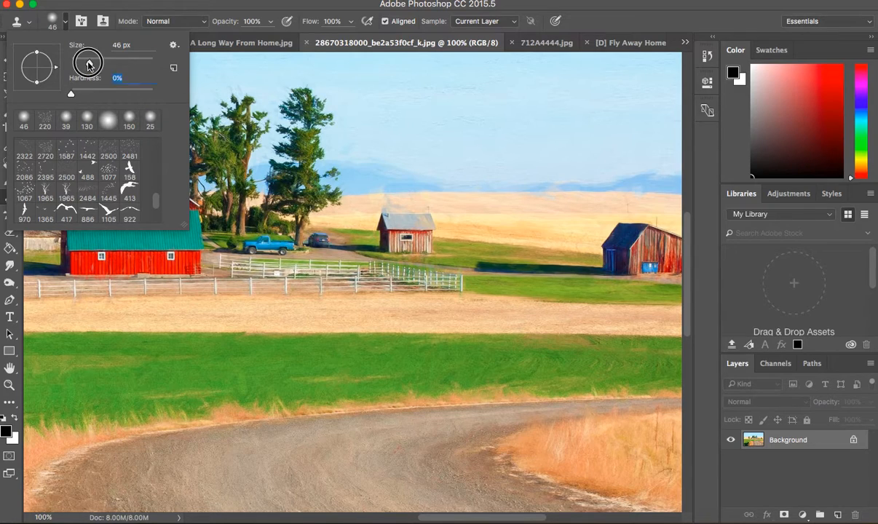
pyautogui.moveTo(88, 63); pyautogui.dragTo(85, 63)
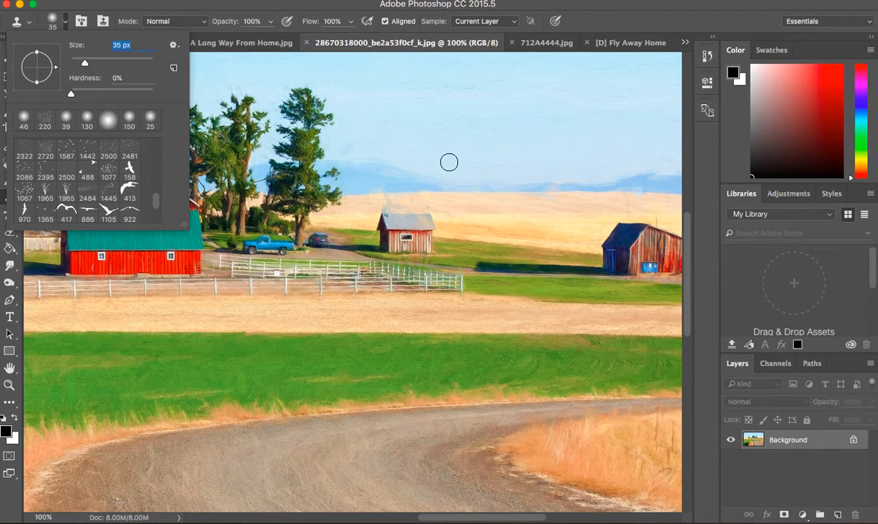
# Clone surrounding grass and driveway over the blue pickup truck and the dark car parked near the trees.
pyautogui.keyDown('alt'); pyautogui.click(461, 249); pyautogui.keyUp('alt')
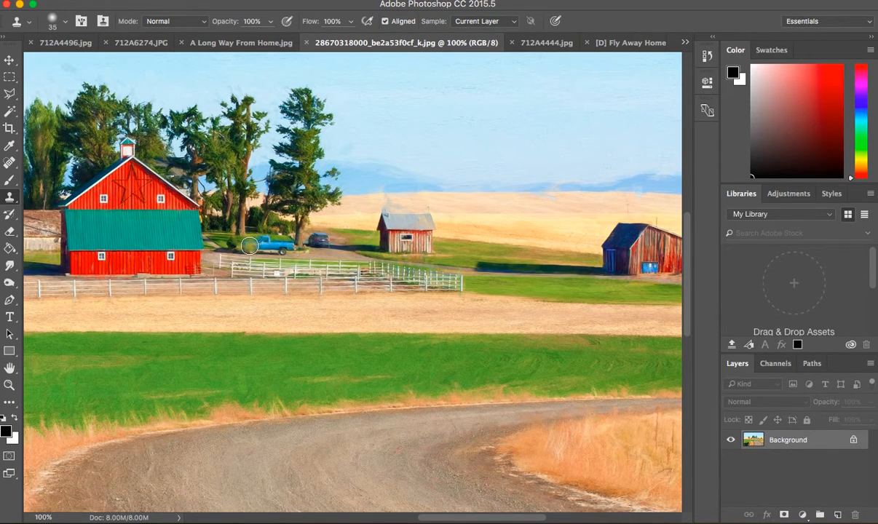
pyautogui.click(249, 246)
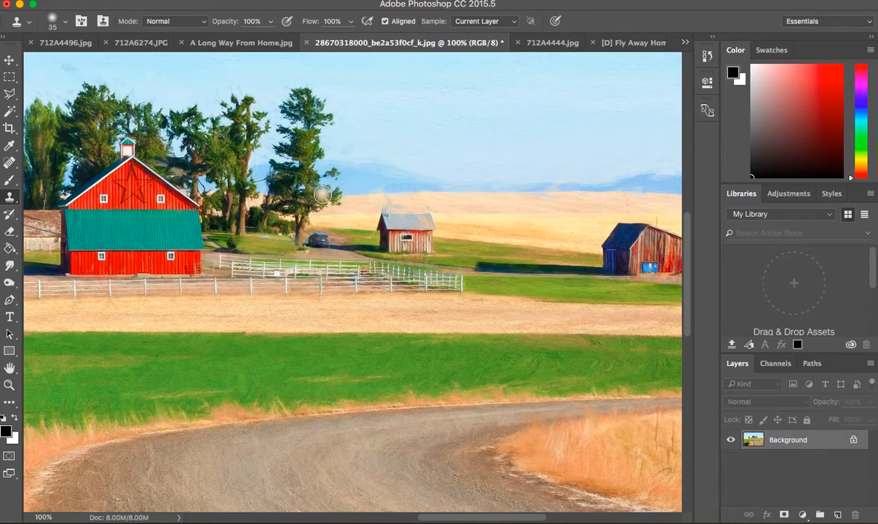
pyautogui.keyDown('alt'); pyautogui.click(314, 256); pyautogui.keyUp('alt')
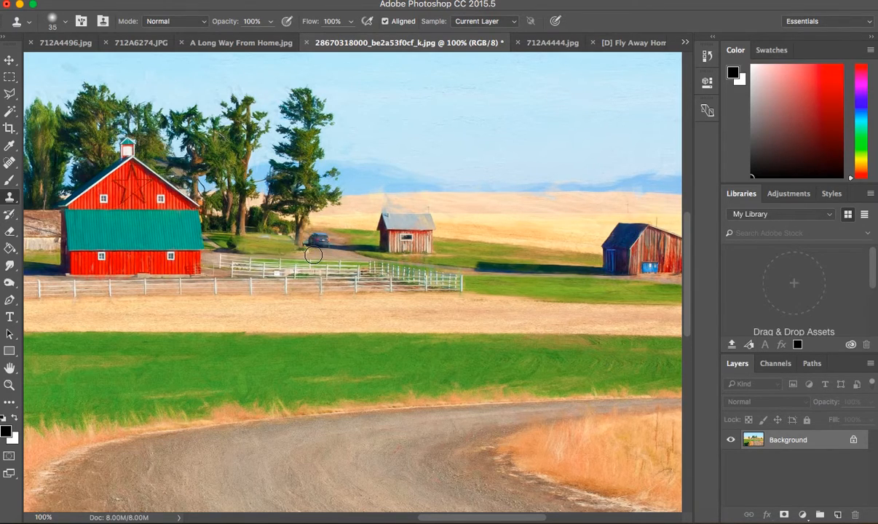
pyautogui.keyDown('alt'); pyautogui.click(313, 254); pyautogui.keyUp('alt')
pyautogui.moveTo(313, 255); pyautogui.dragTo(315, 247)
pyautogui.click(313, 241)
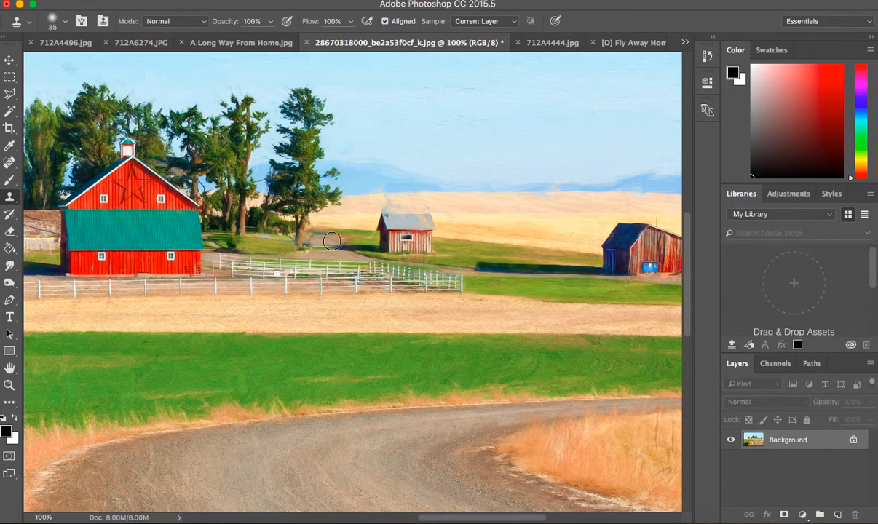
pyautogui.click(318, 257)
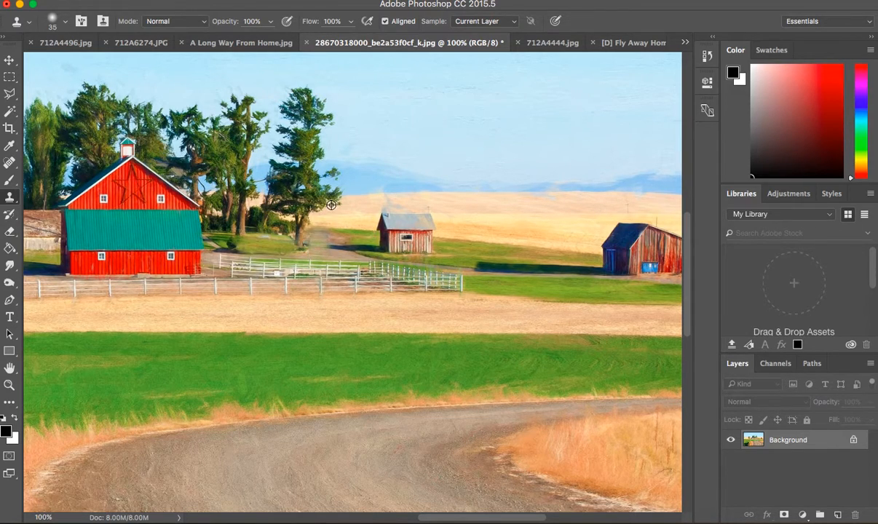
pyautogui.keyDown('alt'); pyautogui.click(278, 245); pyautogui.keyUp('alt')
# Enlarge the Clone Stamp brush to 140 px for working on the foreground of the whole image.
pyautogui.scroll(-3, 445, 196)
pyautogui.scroll(-6, 446, 196)
pyautogui.scroll(9, 428, 182)
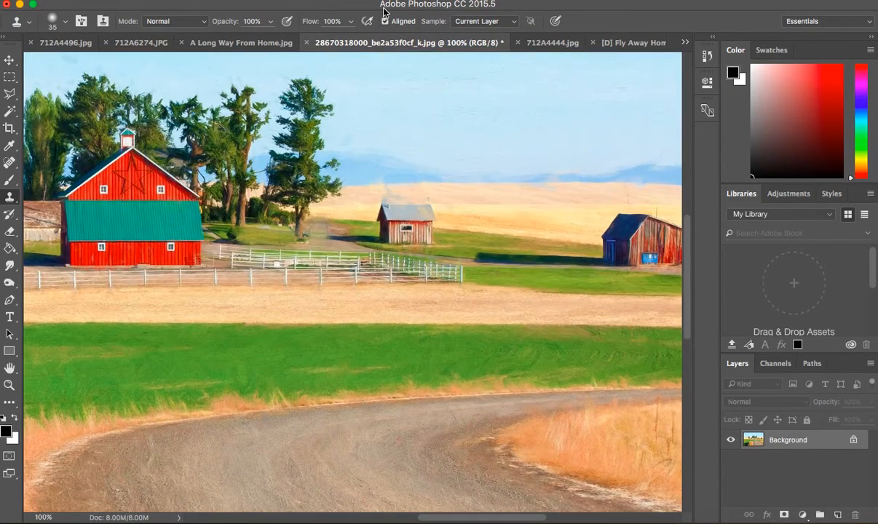
pyautogui.click(376, 0)
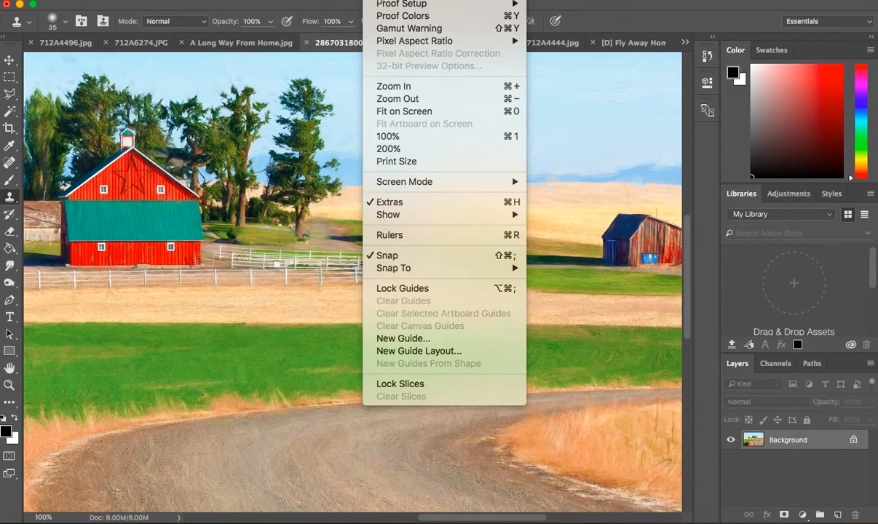
pyautogui.click(409, 114)
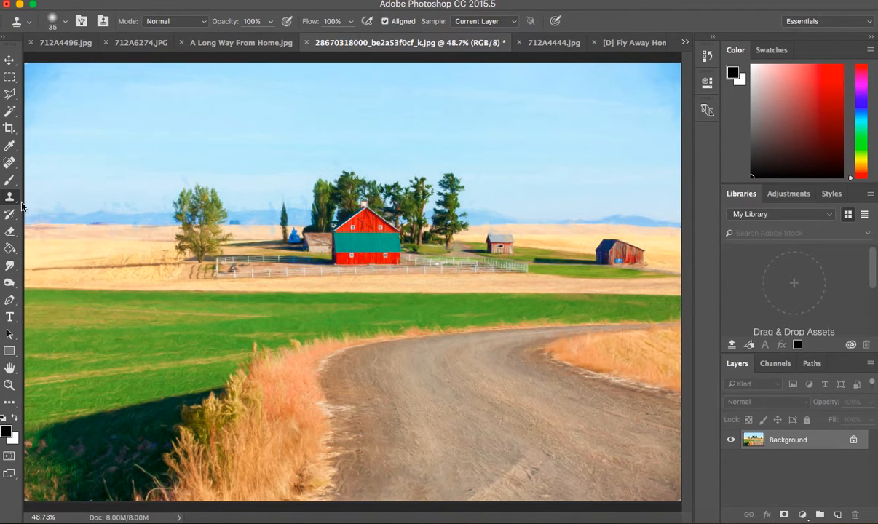
pyautogui.click(65, 26)
pyautogui.click(122, 63)
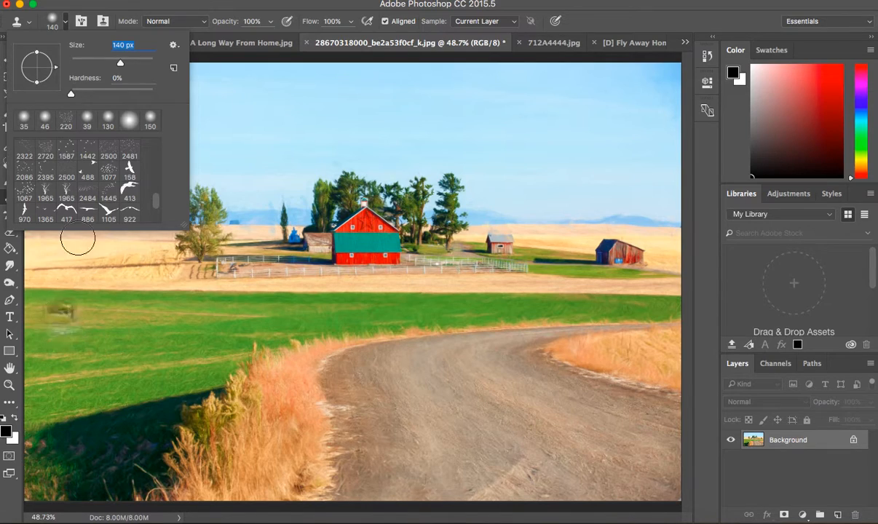
# Clone green field grass over the upper part of the dark shadow in the lower-left foreground.
pyautogui.keyDown('alt'); pyautogui.click(32, 305); pyautogui.keyUp('alt')
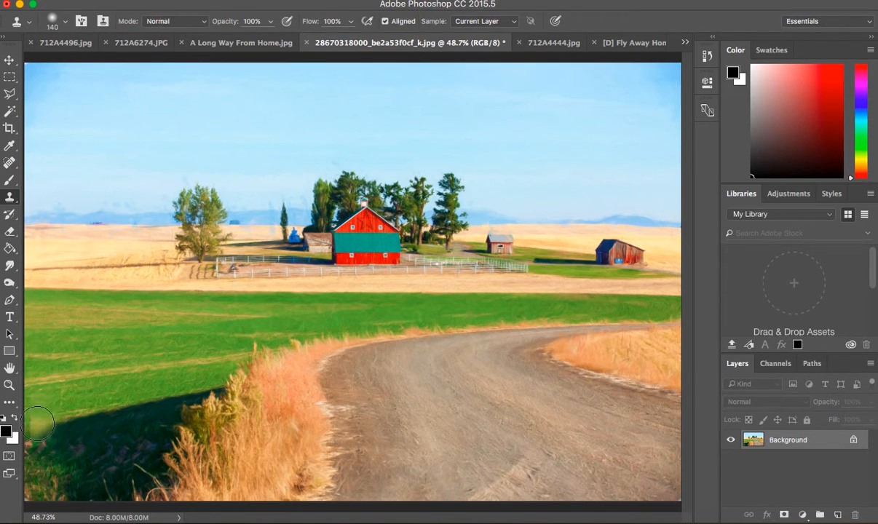
pyautogui.moveTo(32, 432)
pyautogui.mouseDown()
pyautogui.moveTo(123, 416)
pyautogui.moveTo(90, 412)
pyautogui.moveTo(121, 407)
pyautogui.moveTo(69, 411)
pyautogui.moveTo(66, 393)
pyautogui.moveTo(134, 409)
pyautogui.moveTo(176, 388)
pyautogui.moveTo(212, 389)
pyautogui.mouseUp()
pyautogui.keyDown('alt'); pyautogui.click(97, 374); pyautogui.keyUp('alt')
pyautogui.keyDown('alt'); pyautogui.click(104, 352); pyautogui.keyUp('alt')
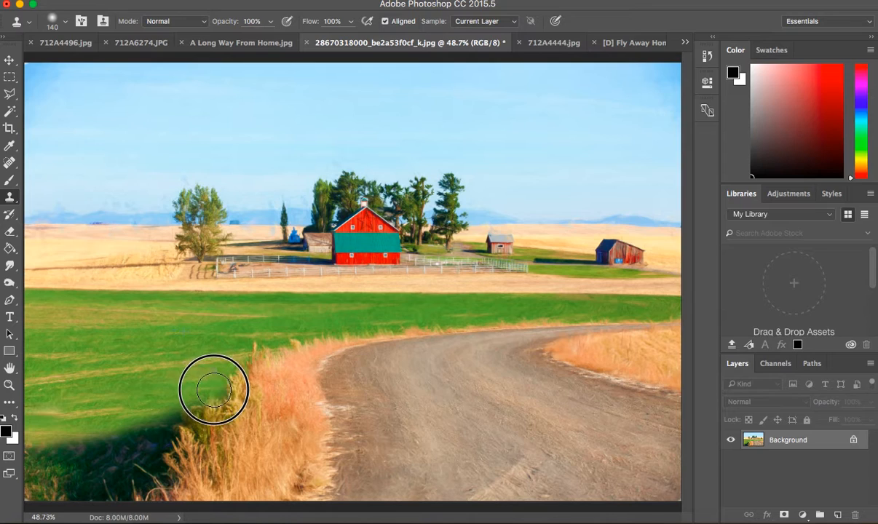
pyautogui.keyDown('alt'); pyautogui.click(166, 340); pyautogui.keyUp('alt')
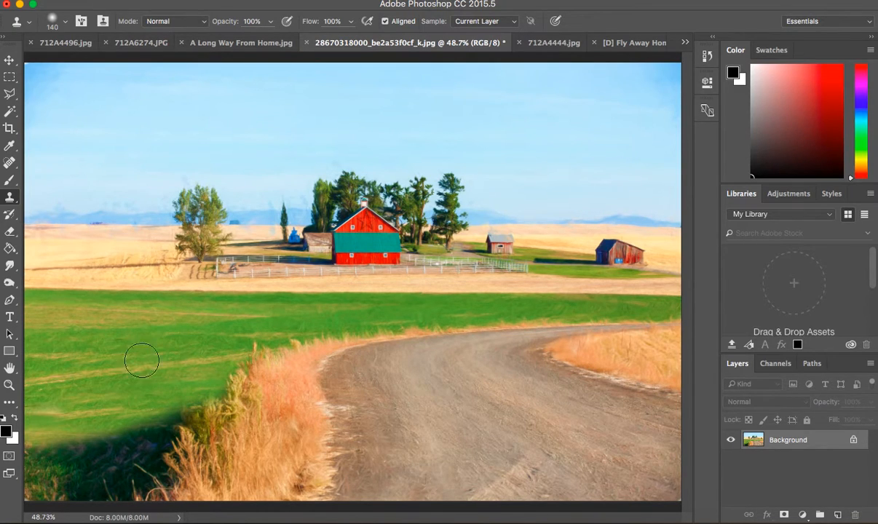
pyautogui.click(37, 447)
pyautogui.moveTo(38, 446); pyautogui.dragTo(184, 414)
# Clone more green grass over the remaining lower part of the dark foreground shadow.
pyautogui.keyDown('alt'); pyautogui.click(292, 322); pyautogui.keyUp('alt')
pyautogui.moveTo(40, 442)
pyautogui.mouseDown()
pyautogui.moveTo(43, 464)
pyautogui.moveTo(62, 450)
pyautogui.moveTo(120, 447)
pyautogui.moveTo(135, 440)
pyautogui.moveTo(142, 417)
pyautogui.moveTo(122, 426)
pyautogui.moveTo(158, 433)
pyautogui.mouseUp()
pyautogui.keyDown('alt'); pyautogui.click(112, 387); pyautogui.keyUp('alt')
pyautogui.keyDown('alt'); pyautogui.click(173, 345); pyautogui.keyUp('alt')
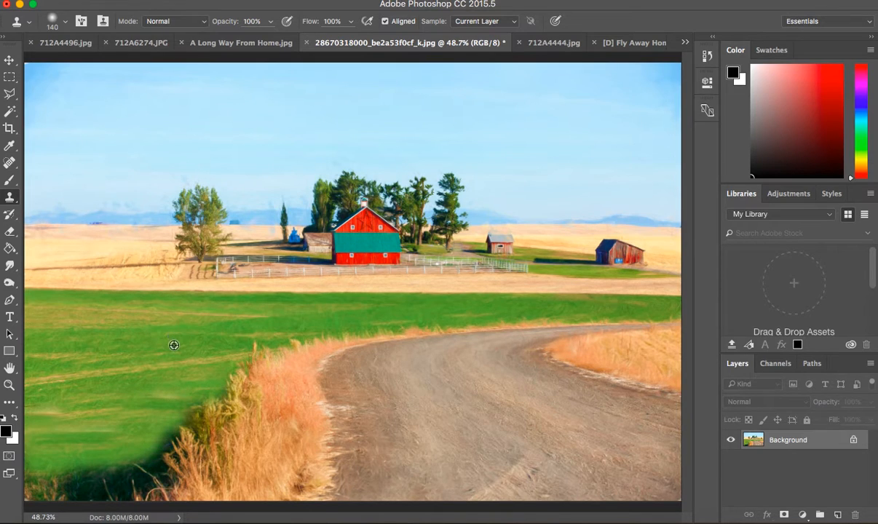
pyautogui.moveTo(54, 473)
pyautogui.mouseDown()
pyautogui.moveTo(108, 471)
pyautogui.moveTo(71, 486)
pyautogui.moveTo(128, 486)
pyautogui.moveTo(101, 484)
pyautogui.moveTo(151, 466)
pyautogui.moveTo(122, 481)
pyautogui.mouseUp()
pyautogui.keyDown('alt'); pyautogui.click(65, 456); pyautogui.keyUp('alt')
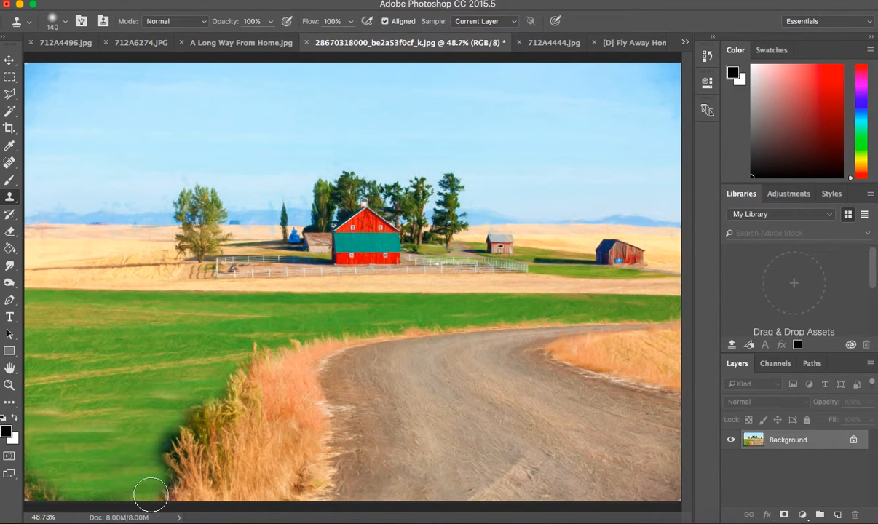
# Clone grass over the leftover shadow along the edge of the tall dry grass and in the image's lower-left corner.
pyautogui.moveTo(138, 442)
pyautogui.mouseDown()
pyautogui.moveTo(154, 419)
pyautogui.moveTo(166, 441)
pyautogui.moveTo(162, 455)
pyautogui.moveTo(137, 453)
pyautogui.mouseUp()
pyautogui.keyDown('alt'); pyautogui.click(137, 453); pyautogui.keyUp('alt')
pyautogui.click(165, 472)
pyautogui.keyDown('alt'); pyautogui.click(173, 419); pyautogui.keyUp('alt')
pyautogui.click(190, 418)
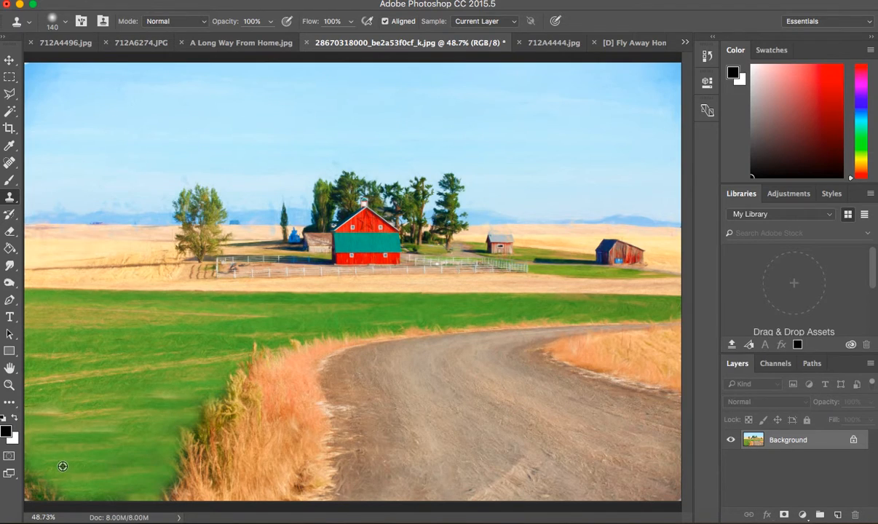
pyautogui.click(45, 486)
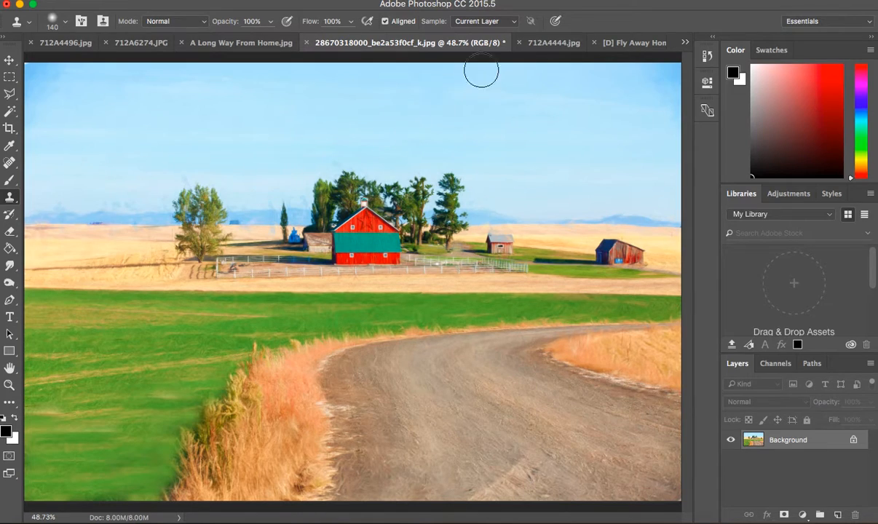
# Select the entire canvas of the Fly Away Home copy.jpg texture and copy it.
pyautogui.click(637, 43)
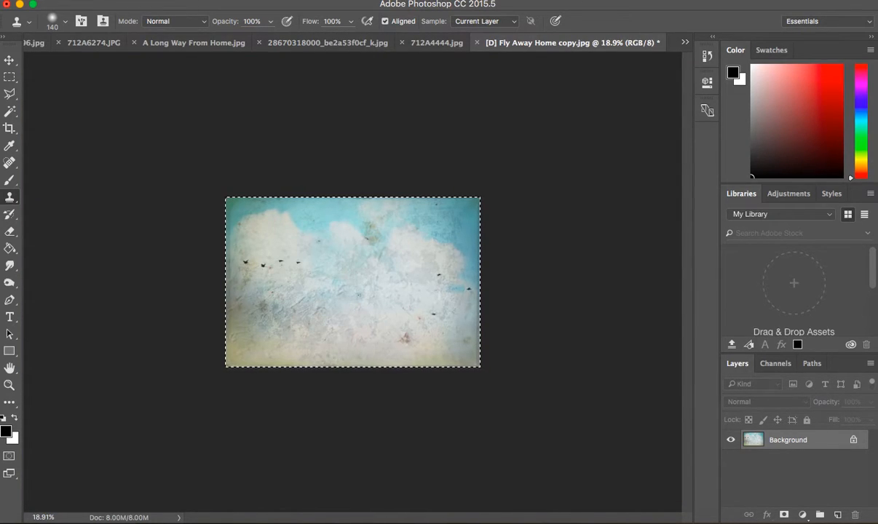
pyautogui.click(282, 1)
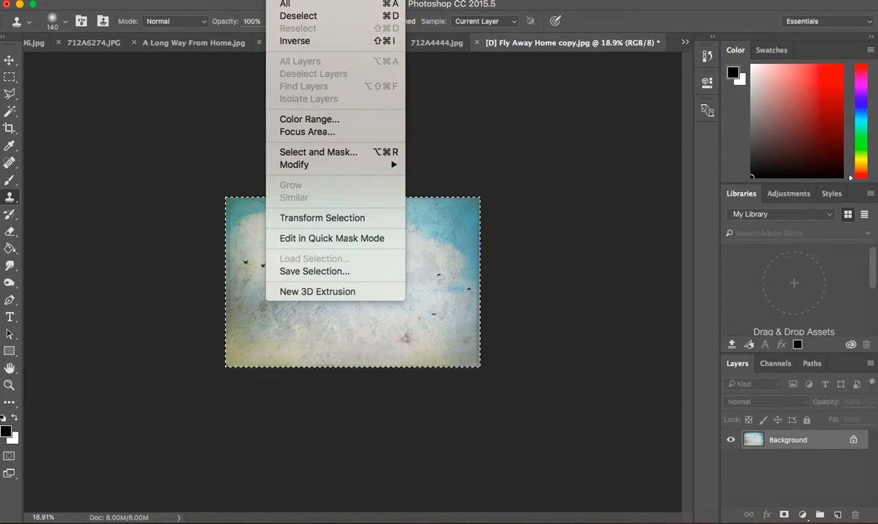
pyautogui.click(287, 5)
pyautogui.click(146, 1)
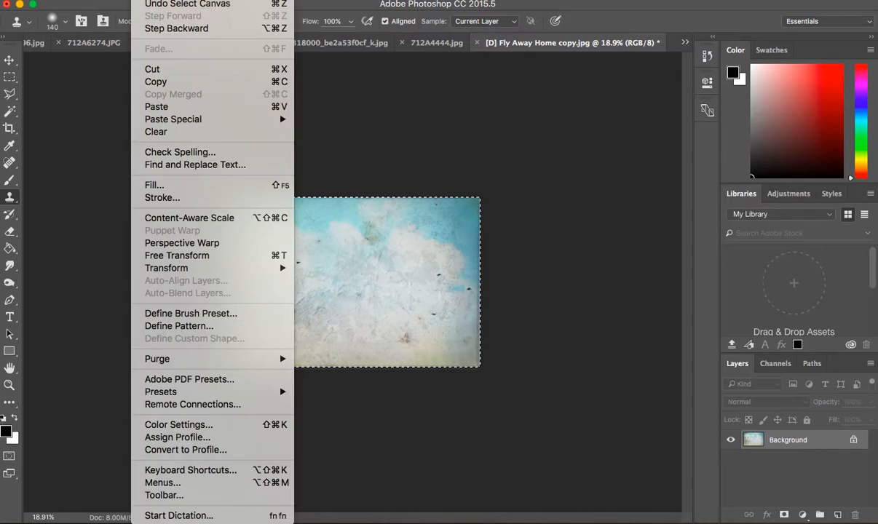
pyautogui.click(145, 84)
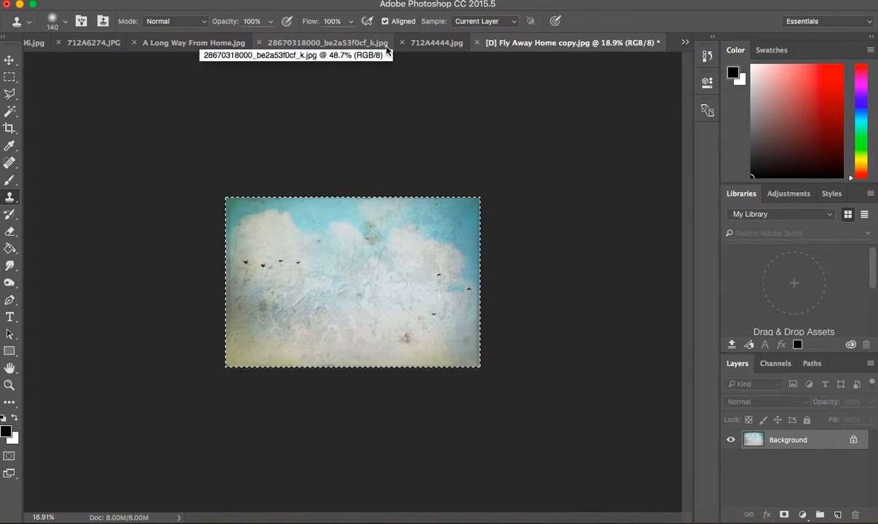
pyautogui.click(329, 44)
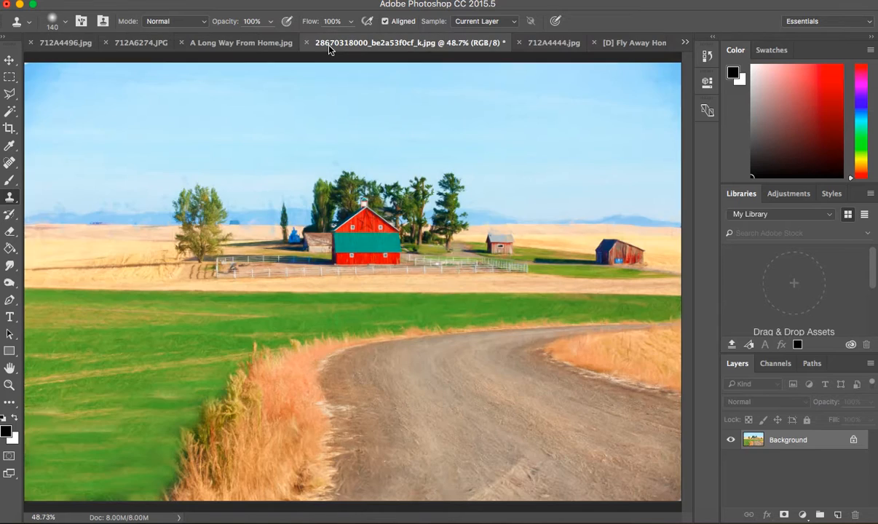
pyautogui.click(140, 1)
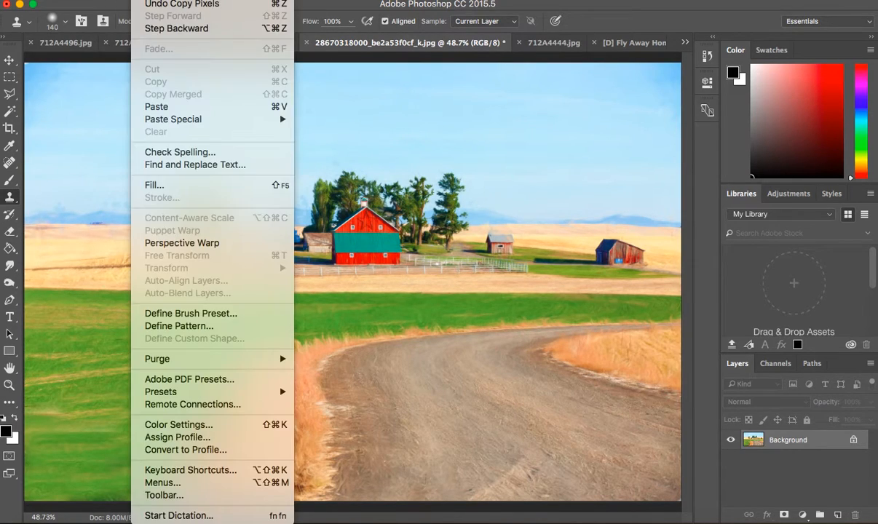
pyautogui.click(160, 106)
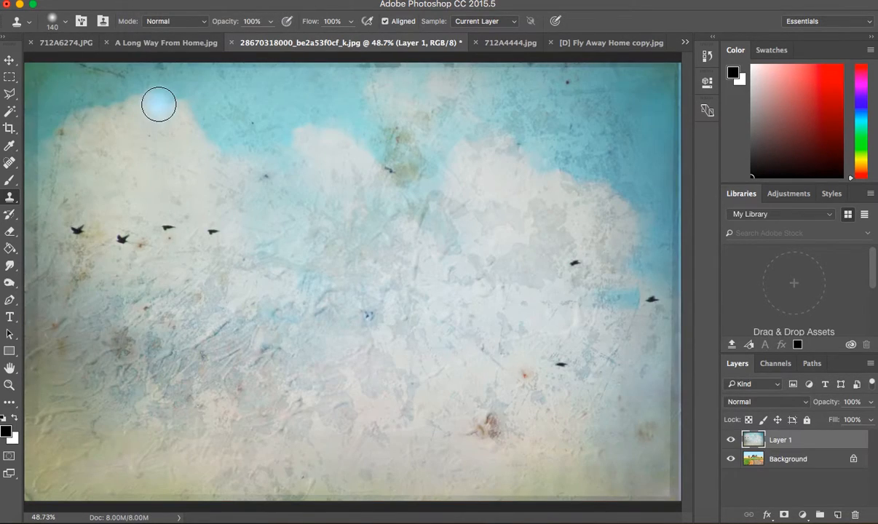
# Clone nearby cloud texture over the four birds in the left part of the pasted texture layer.
pyautogui.keyDown('alt'); pyautogui.click(83, 204); pyautogui.keyUp('alt')
pyautogui.click(78, 227)
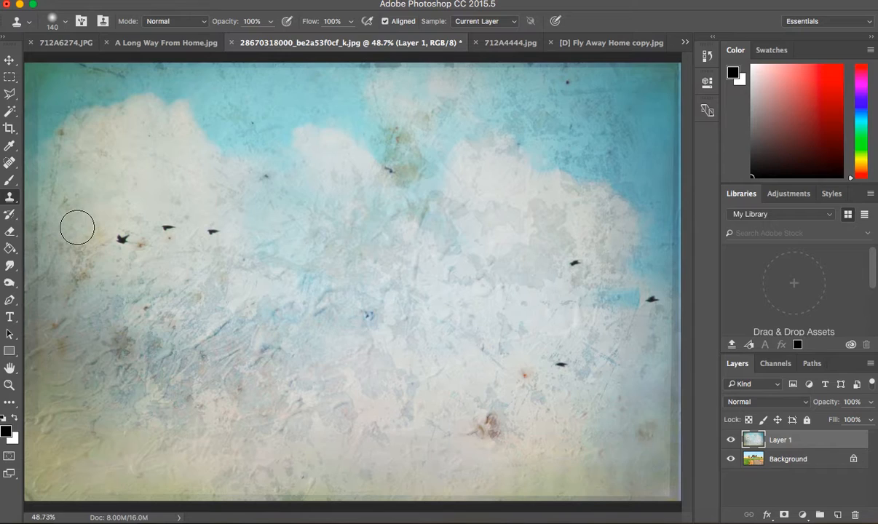
pyautogui.keyDown('alt'); pyautogui.click(108, 218); pyautogui.keyUp('alt')
pyautogui.click(119, 238)
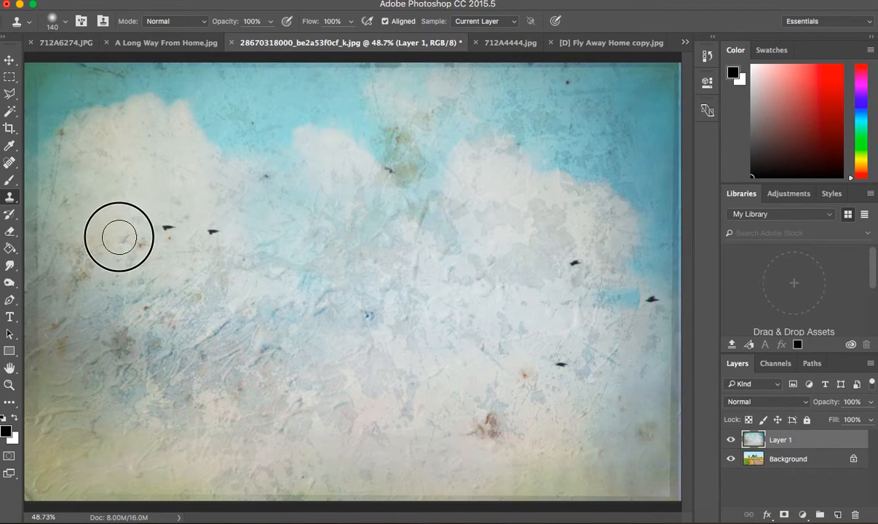
pyautogui.keyDown('alt'); pyautogui.click(153, 200); pyautogui.keyUp('alt')
pyautogui.click(166, 219)
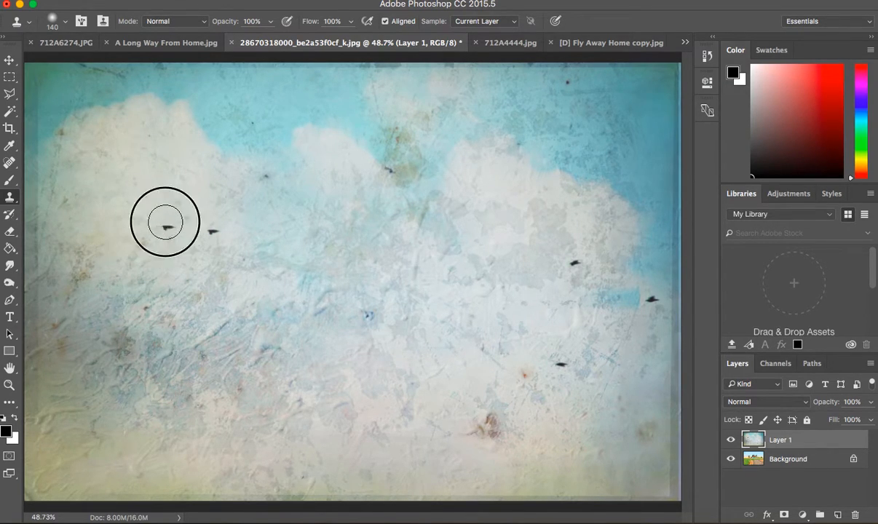
pyautogui.keyDown('alt'); pyautogui.click(194, 210); pyautogui.keyUp('alt')
pyautogui.click(214, 229)
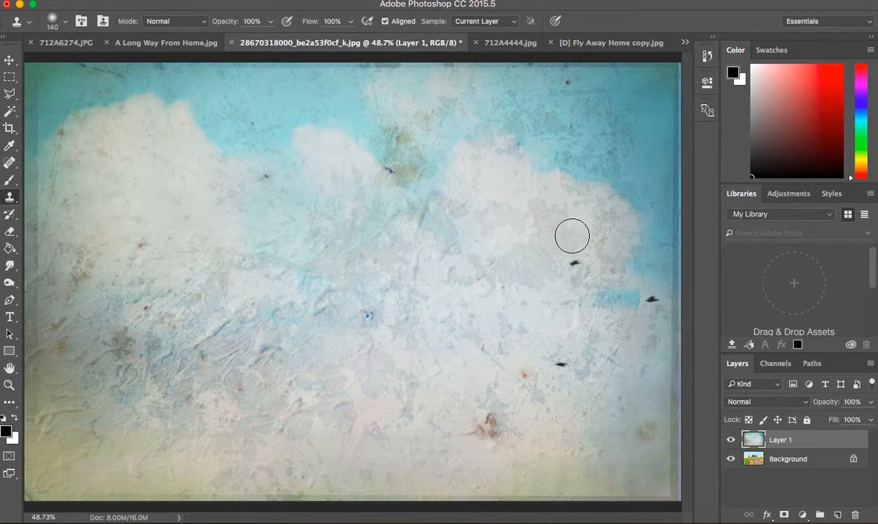
# Clone nearby cloud texture over the remaining four birds in the centre and right part of the texture layer.
pyautogui.keyDown('alt'); pyautogui.click(572, 236); pyautogui.keyUp('alt')
pyautogui.click(575, 263)
pyautogui.keyDown('alt'); pyautogui.click(564, 344); pyautogui.keyUp('alt')
pyautogui.click(561, 361)
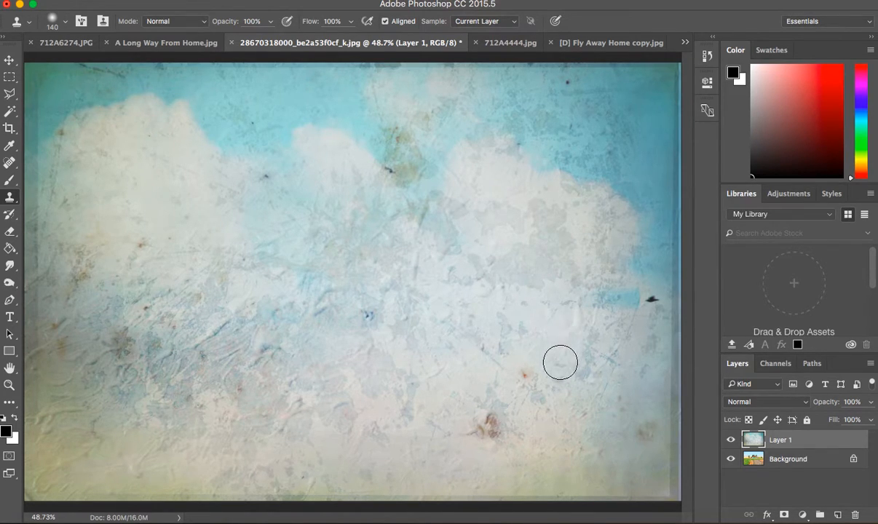
pyautogui.keyDown('alt'); pyautogui.click(633, 280); pyautogui.keyUp('alt')
pyautogui.click(653, 296)
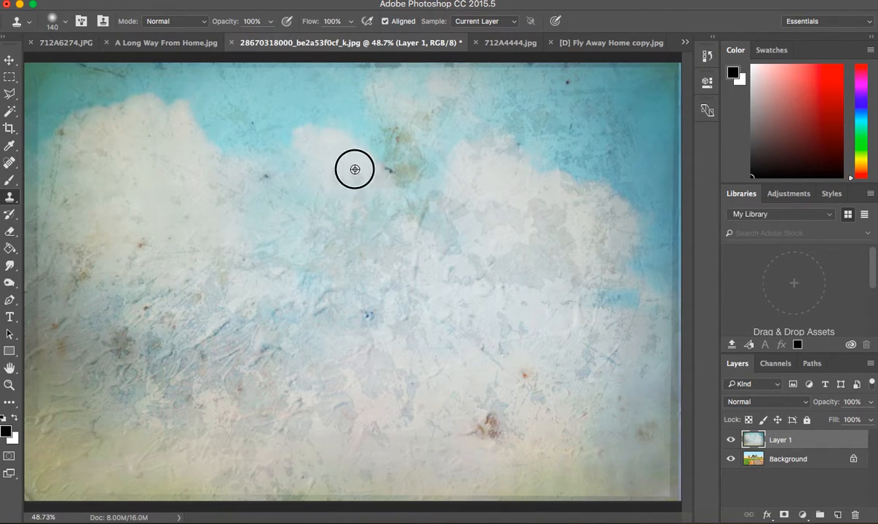
pyautogui.click(386, 172)
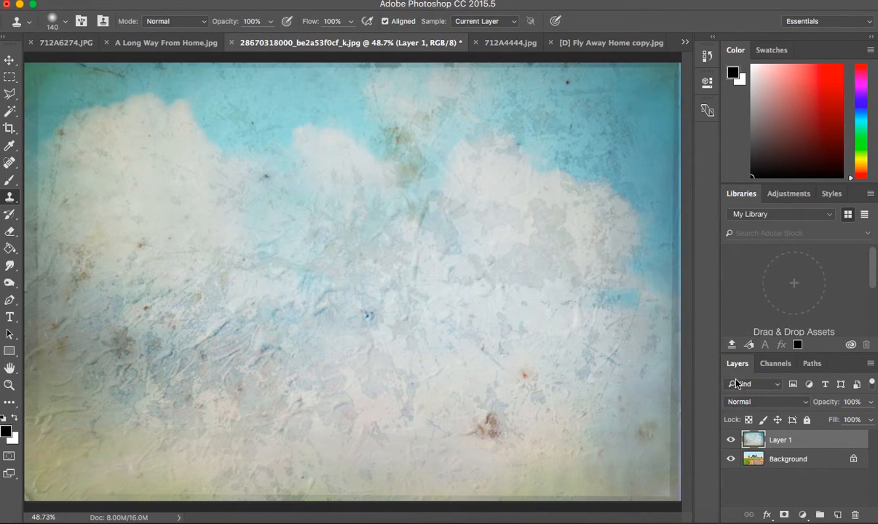
# Set the cloud texture layer's blend mode to Multiply.
pyautogui.click(801, 405)
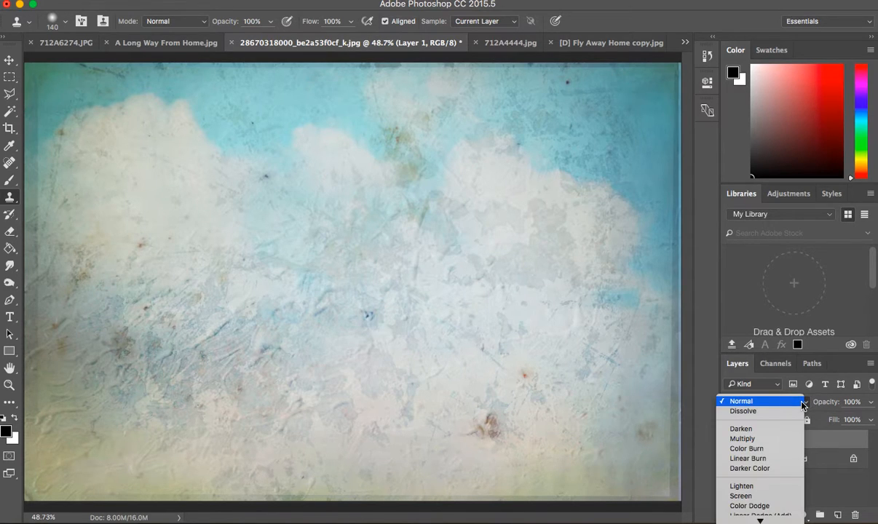
pyautogui.moveTo(783, 520)
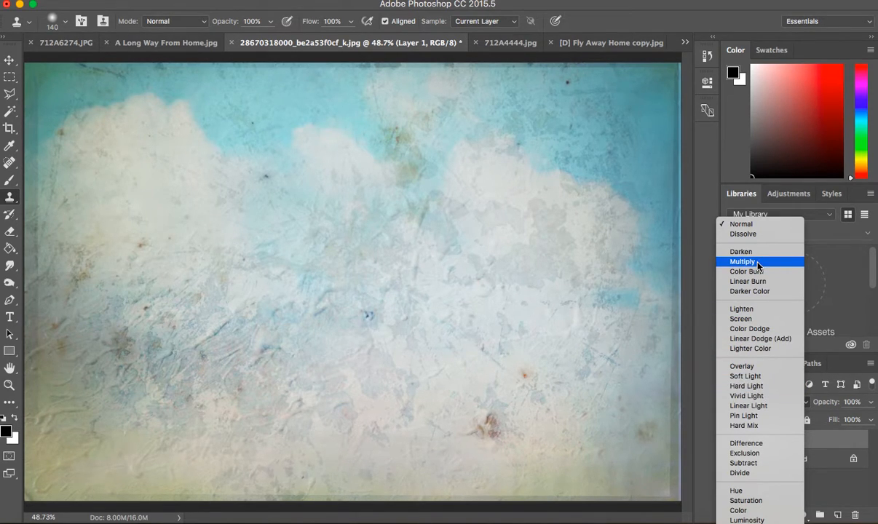
pyautogui.click(757, 262)
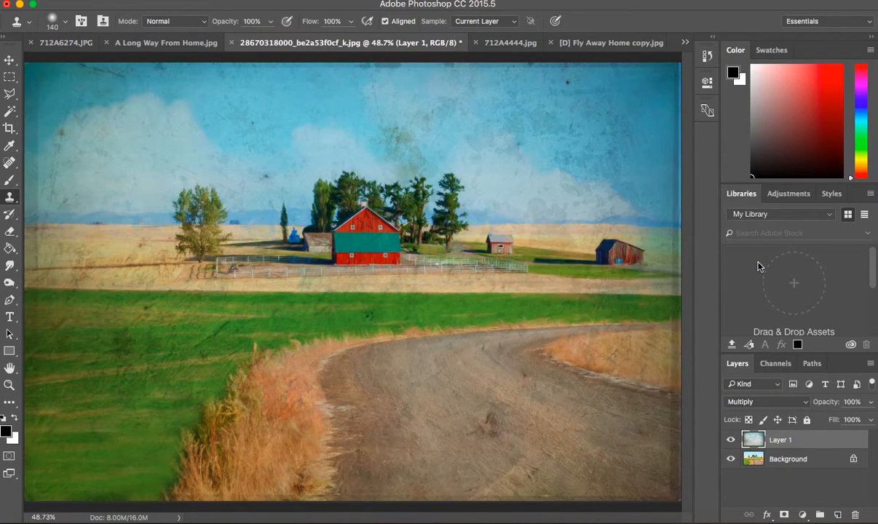
# Try the Soft Light blend mode on the cloud texture layer and return it to Multiply.
pyautogui.click(794, 402)
pyautogui.scroll(-3, 789, 493)
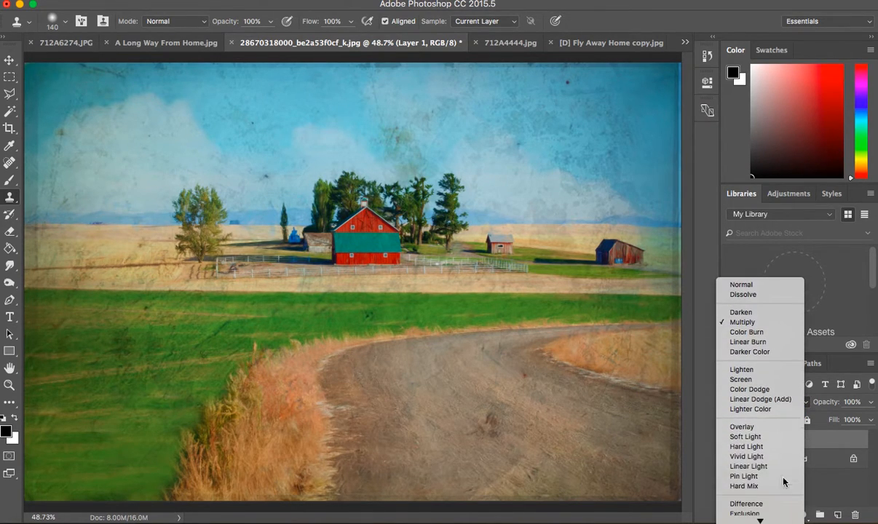
pyautogui.click(786, 439)
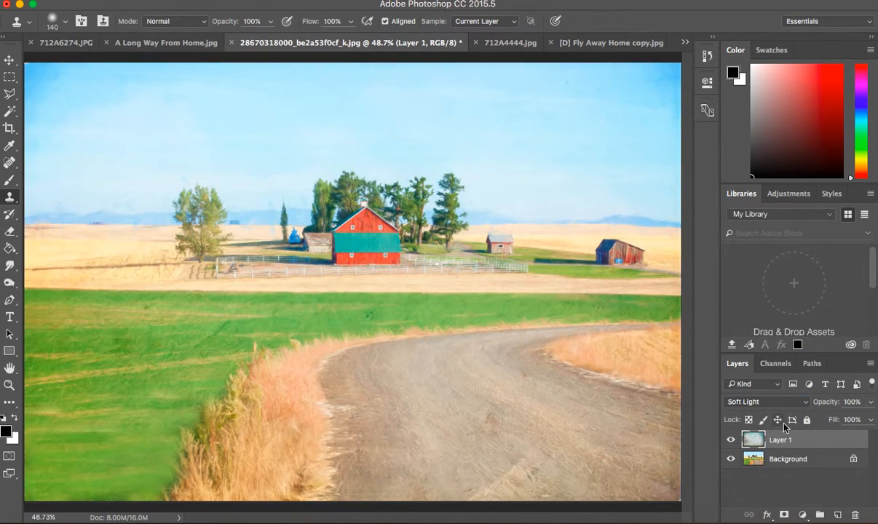
pyautogui.click(790, 404)
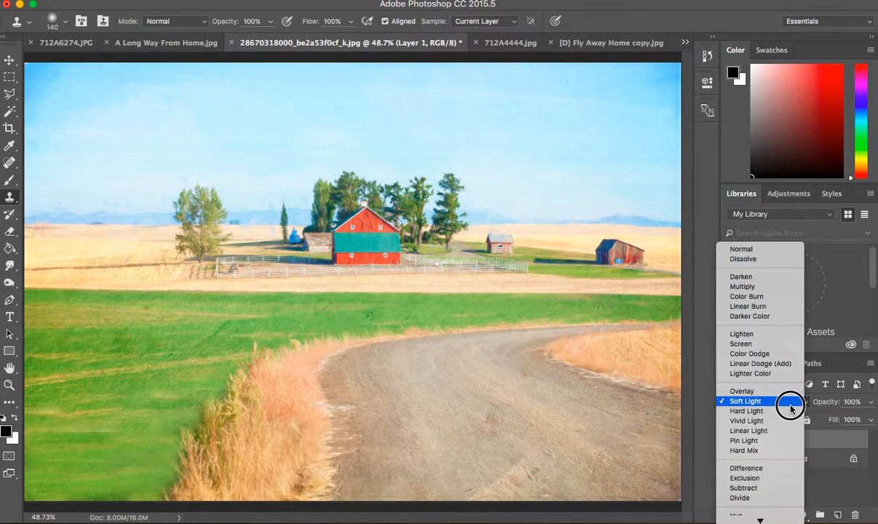
pyautogui.click(772, 292)
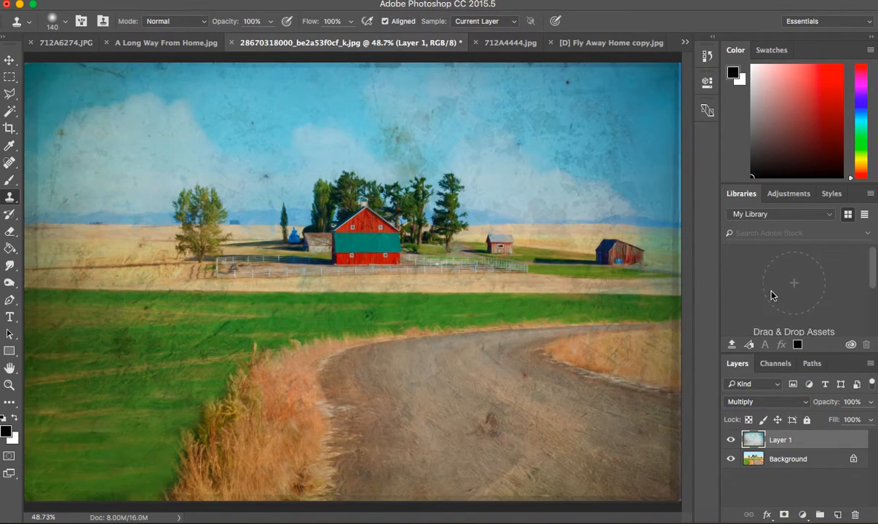
# Using a 62 px eraser at 19% opacity, lightly erase the cloud texture over the red barn and the smaller farm buildings.
pyautogui.click(10, 234)
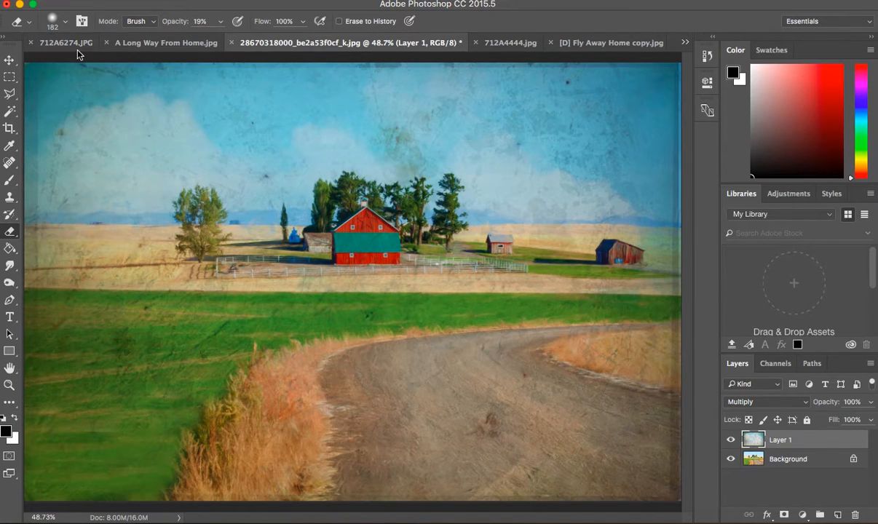
pyautogui.click(64, 24)
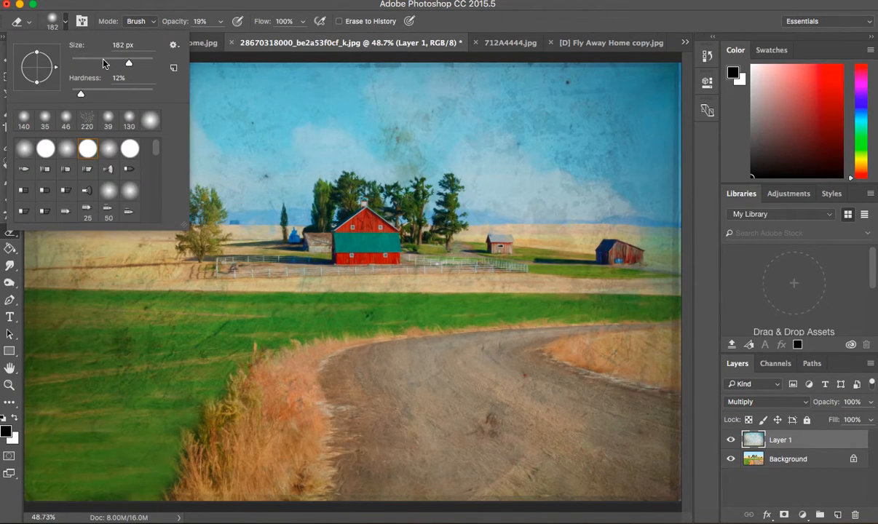
pyautogui.moveTo(103, 60); pyautogui.dragTo(82, 63)
pyautogui.moveTo(350, 231)
pyautogui.mouseDown()
pyautogui.moveTo(366, 222)
pyautogui.moveTo(377, 239)
pyautogui.moveTo(336, 231)
pyautogui.moveTo(332, 251)
pyautogui.moveTo(371, 249)
pyautogui.moveTo(365, 234)
pyautogui.moveTo(345, 231)
pyautogui.moveTo(351, 220)
pyautogui.moveTo(336, 247)
pyautogui.moveTo(345, 229)
pyautogui.moveTo(382, 232)
pyautogui.moveTo(354, 252)
pyautogui.moveTo(387, 255)
pyautogui.moveTo(341, 237)
pyautogui.moveTo(366, 236)
pyautogui.moveTo(350, 222)
pyautogui.mouseUp()
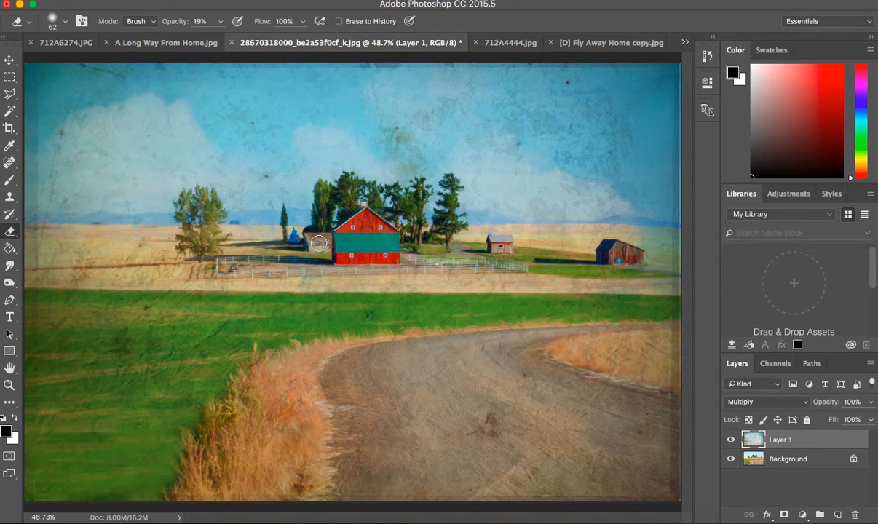
pyautogui.moveTo(293, 237); pyautogui.dragTo(294, 238)
pyautogui.moveTo(509, 248)
pyautogui.mouseDown()
pyautogui.moveTo(493, 249)
pyautogui.moveTo(505, 243)
pyautogui.mouseUp()
pyautogui.moveTo(615, 250)
pyautogui.mouseDown()
pyautogui.moveTo(627, 259)
pyautogui.moveTo(614, 254)
pyautogui.mouseUp()
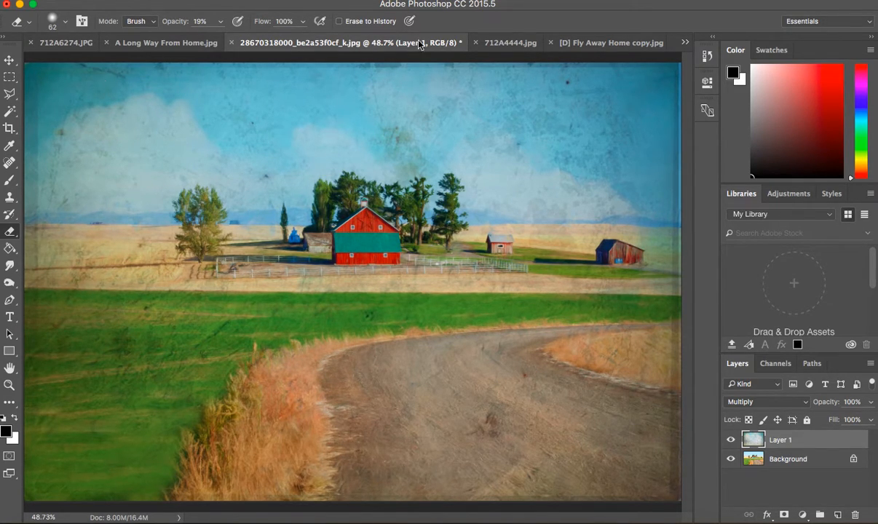
# Select the entire canvas of the 712A4444.jpg grunge texture and copy it.
pyautogui.click(515, 44)
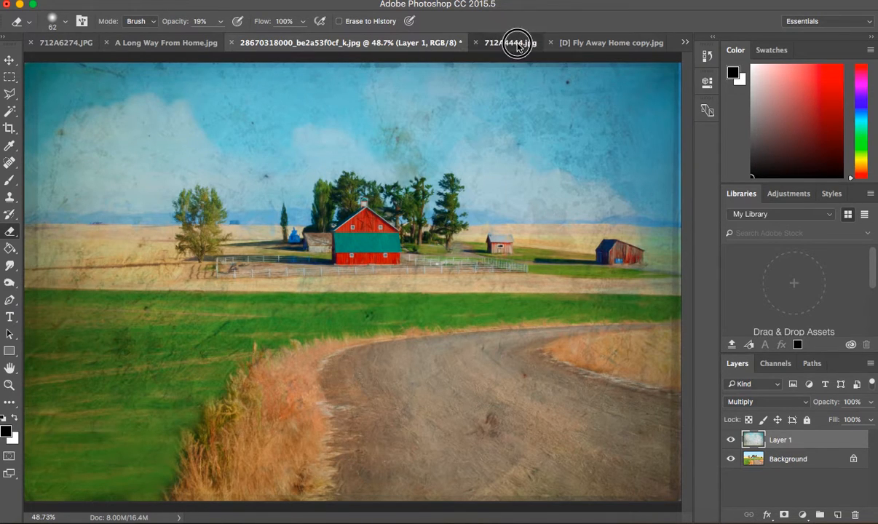
pyautogui.click(284, 0)
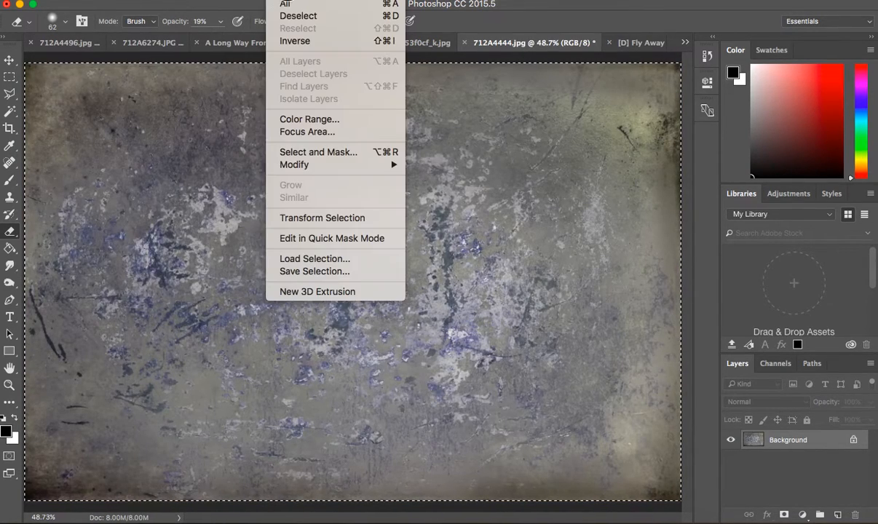
pyautogui.click(285, 6)
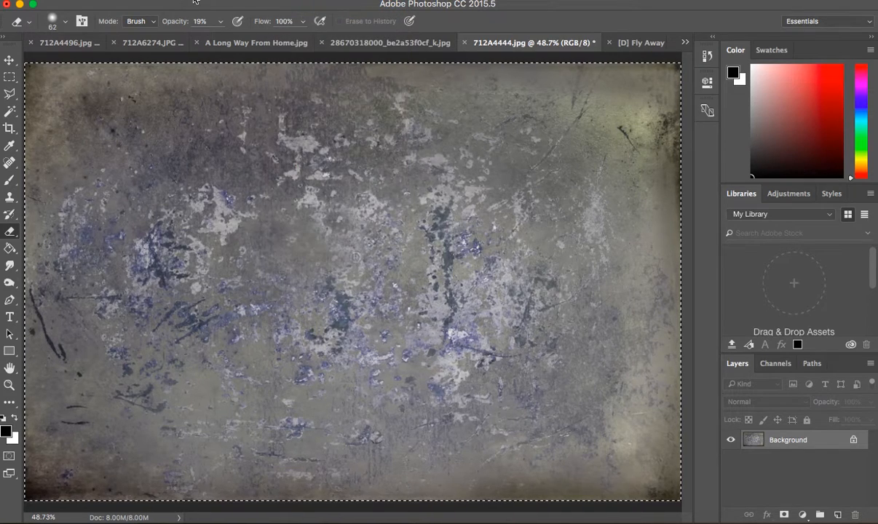
pyautogui.click(140, 0)
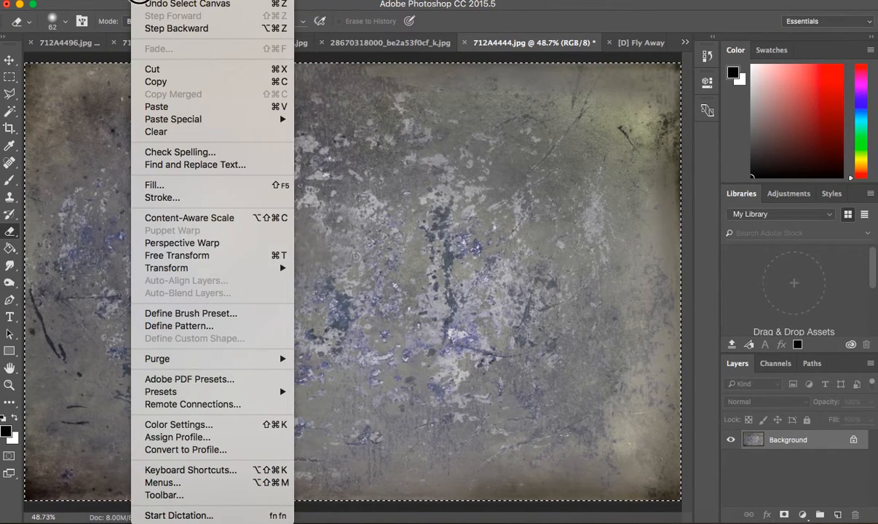
pyautogui.click(157, 83)
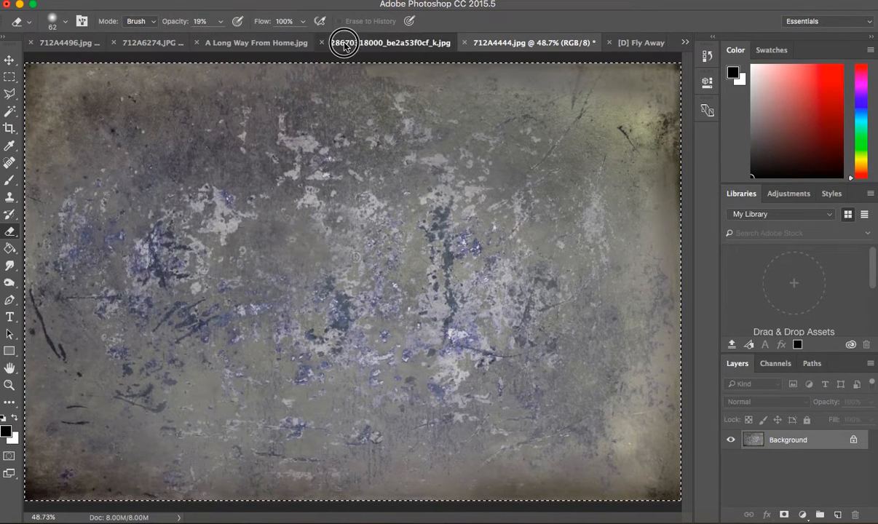
pyautogui.click(344, 43)
pyautogui.click(138, 2)
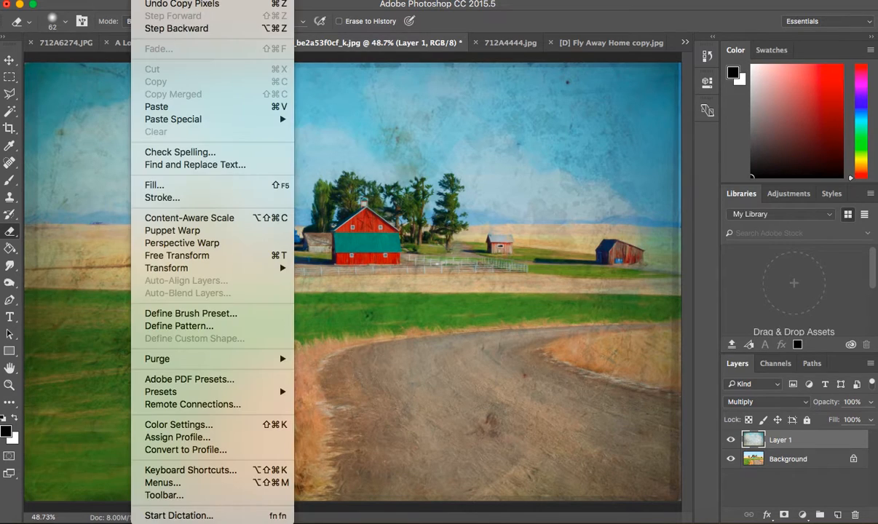
pyautogui.click(157, 102)
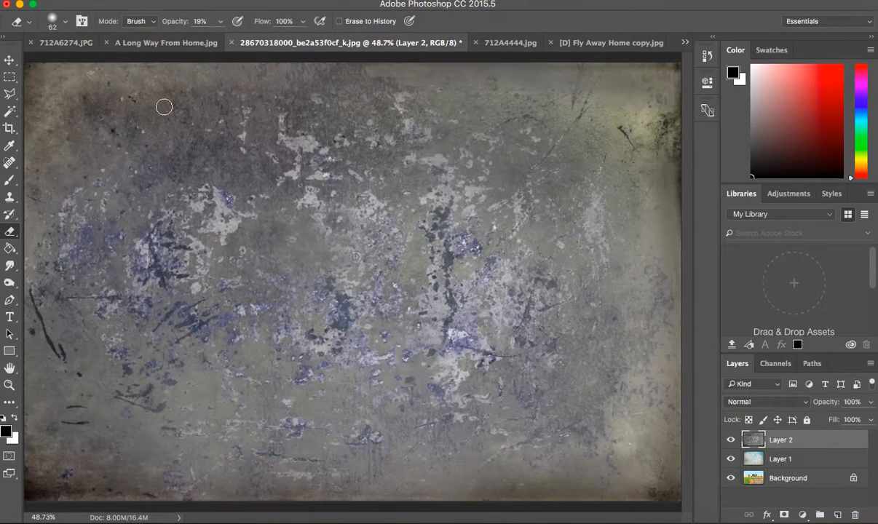
# Try the Multiply, Overlay and Soft Light blend modes on the grunge texture layer.
pyautogui.click(764, 401)
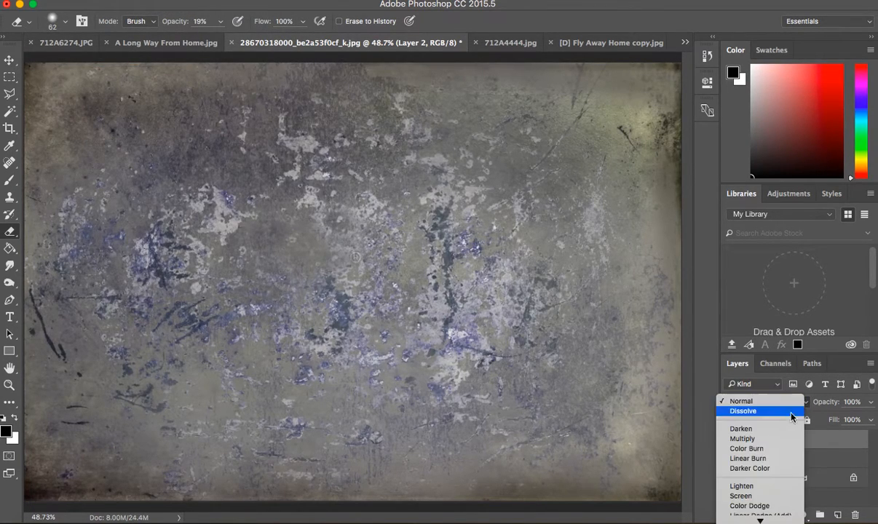
pyautogui.click(781, 445)
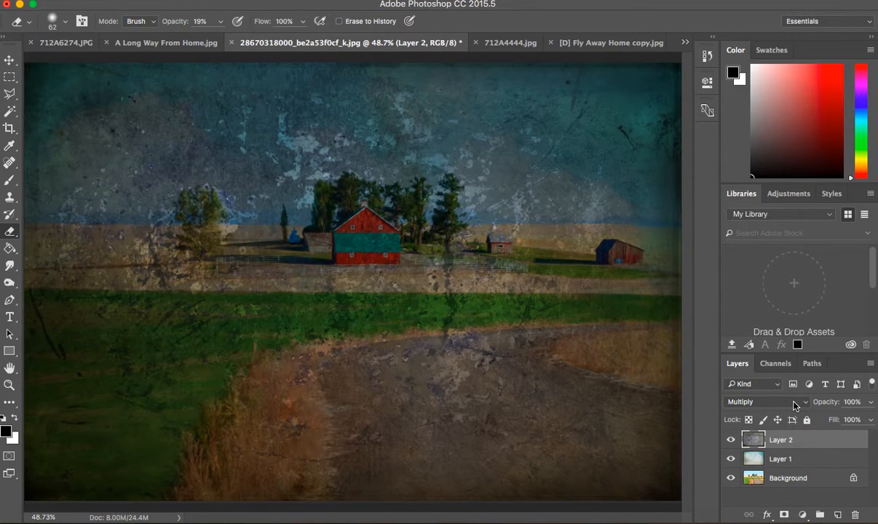
pyautogui.click(793, 403)
pyautogui.click(765, 505)
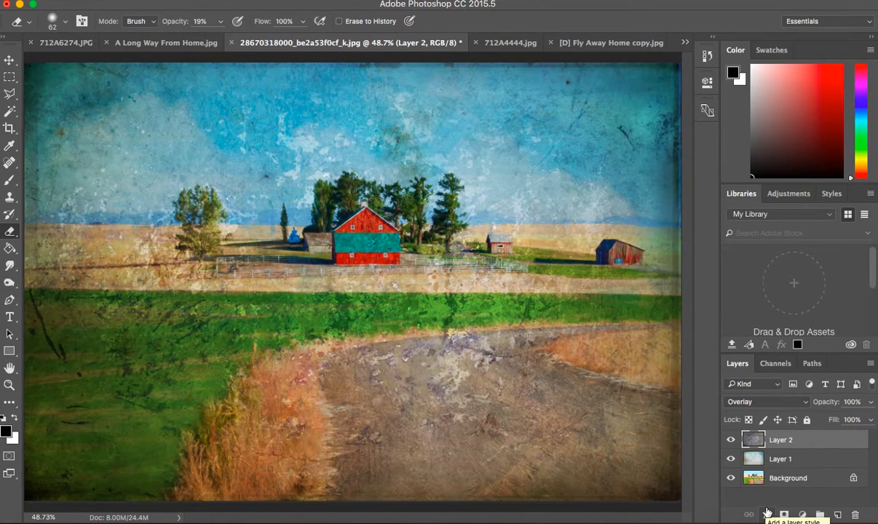
pyautogui.click(799, 405)
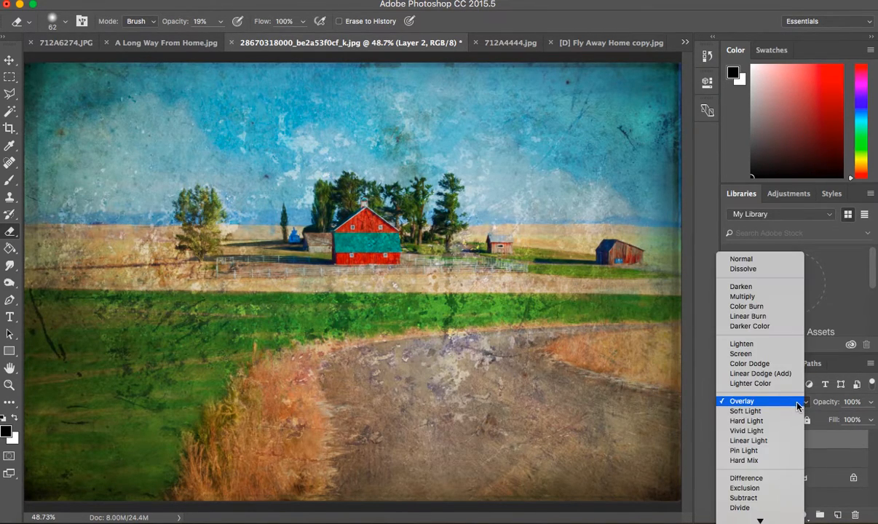
pyautogui.click(791, 410)
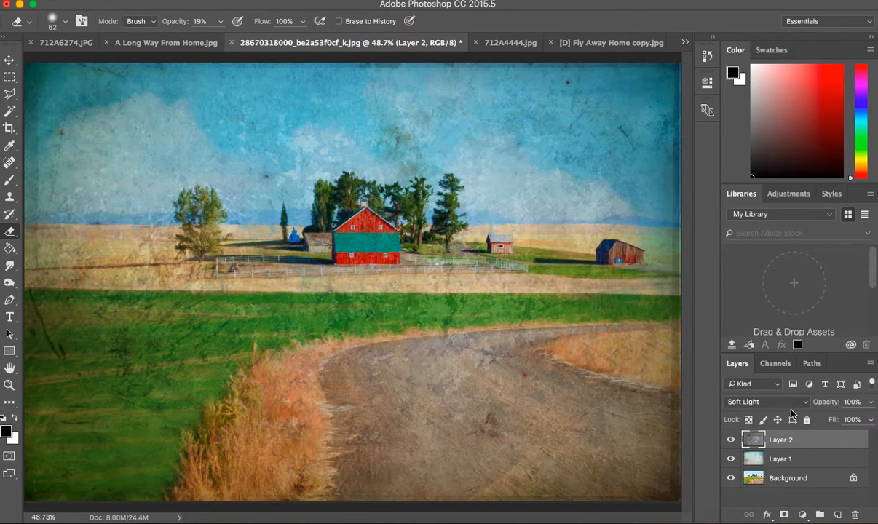
# Set the grunge texture layer to the Overlay blend mode at 87% opacity.
pyautogui.click(778, 404)
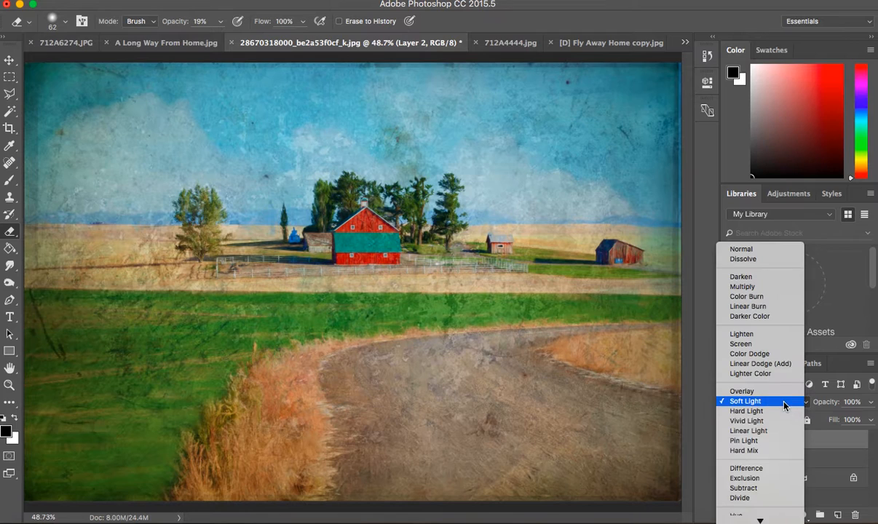
pyautogui.click(784, 395)
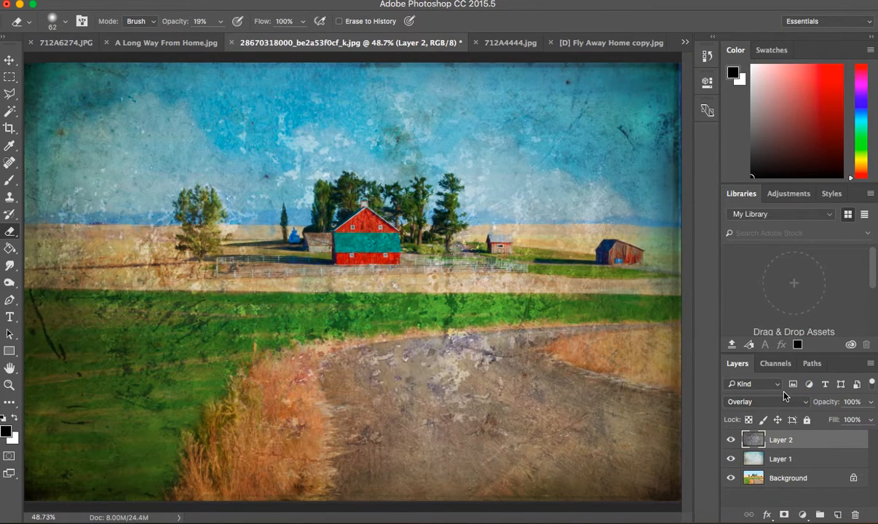
pyautogui.click(872, 403)
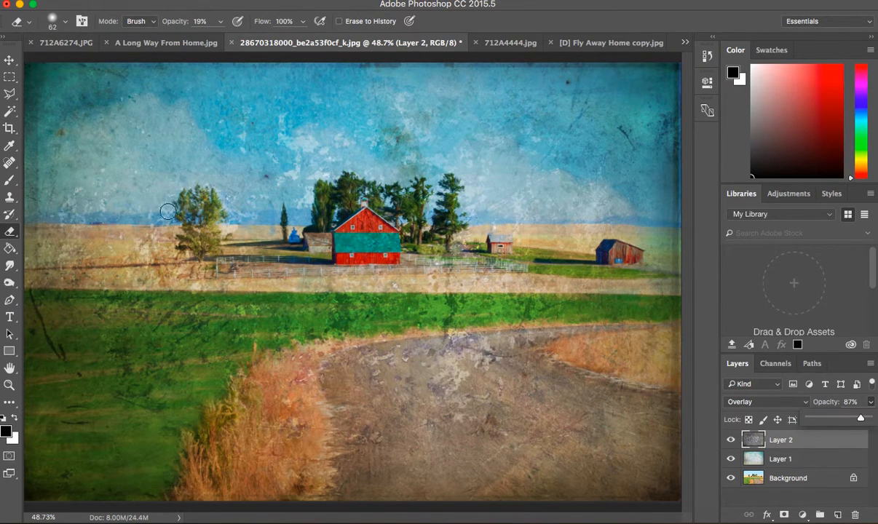
# Configure the eraser with a 38 px size, 0% hardness and 62% opacity, making a first erasing stroke over the red barn.
pyautogui.click(11, 231)
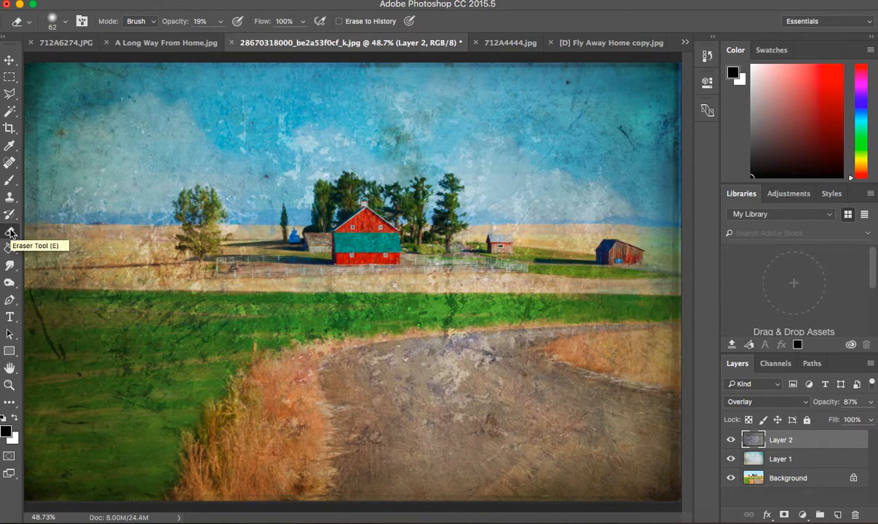
pyautogui.click(65, 22)
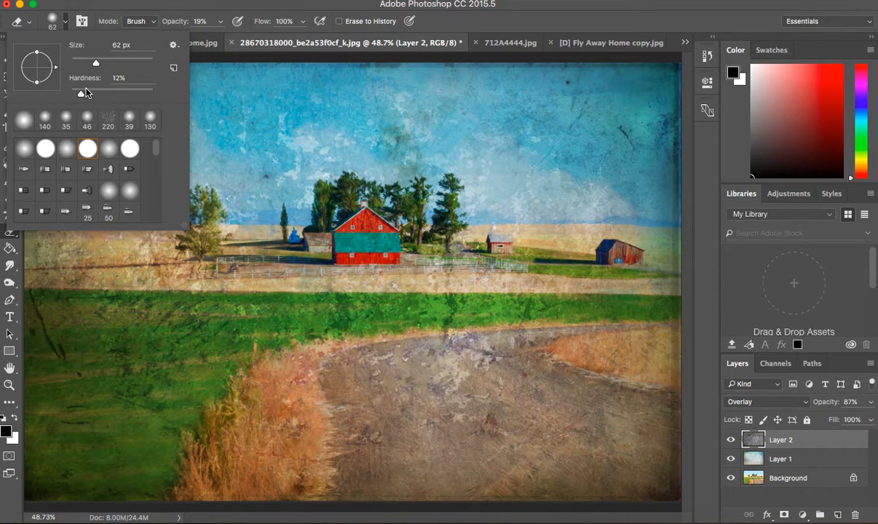
pyautogui.moveTo(81, 95); pyautogui.dragTo(71, 93)
pyautogui.moveTo(93, 59); pyautogui.dragTo(85, 62)
pyautogui.moveTo(347, 234)
pyautogui.mouseDown()
pyautogui.moveTo(347, 245)
pyautogui.moveTo(344, 227)
pyautogui.moveTo(351, 251)
pyautogui.moveTo(357, 232)
pyautogui.moveTo(376, 247)
pyautogui.moveTo(349, 222)
pyautogui.moveTo(372, 231)
pyautogui.mouseUp()
pyautogui.moveTo(220, 27); pyautogui.dragTo(245, 37)
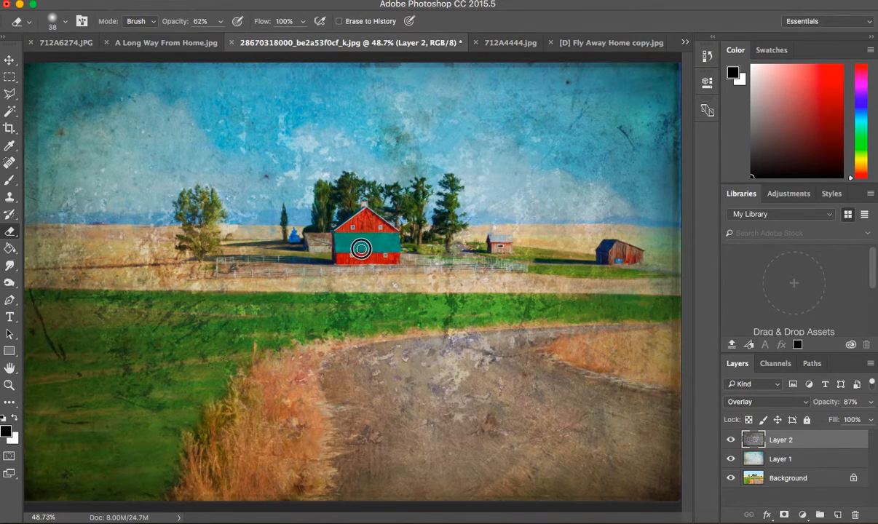
# Erase the grunge texture over the red barn, its adjoining shed and the two outbuildings to the right.
pyautogui.moveTo(314, 244)
pyautogui.mouseDown()
pyautogui.moveTo(365, 239)
pyautogui.moveTo(365, 210)
pyautogui.moveTo(383, 236)
pyautogui.moveTo(364, 229)
pyautogui.mouseUp()
pyautogui.moveTo(506, 245)
pyautogui.mouseDown()
pyautogui.moveTo(492, 247)
pyautogui.moveTo(501, 249)
pyautogui.mouseUp()
pyautogui.moveTo(620, 250)
pyautogui.mouseDown()
pyautogui.moveTo(637, 257)
pyautogui.moveTo(612, 252)
pyautogui.moveTo(624, 252)
pyautogui.mouseUp()
# Set the eraser to a 182 px size with 0% hardness and 45% opacity.
pyautogui.click(64, 26)
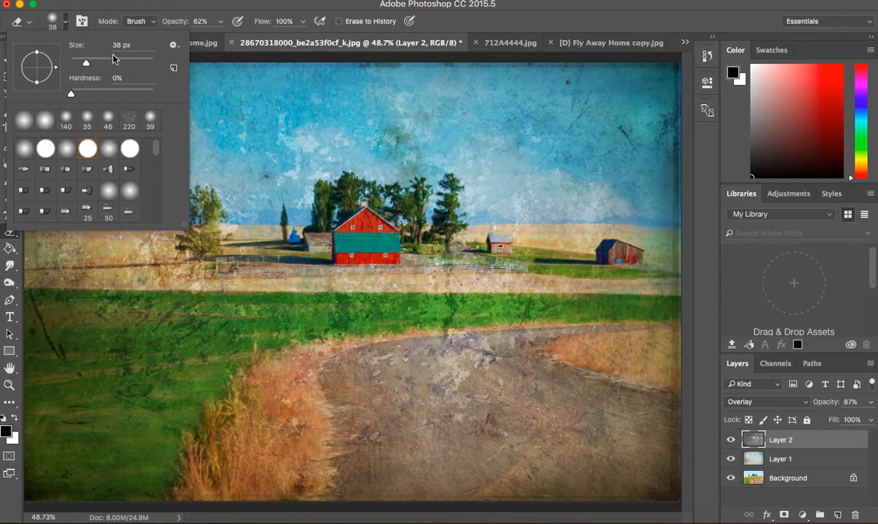
pyautogui.click(220, 24)
pyautogui.click(220, 21)
pyautogui.click(65, 21)
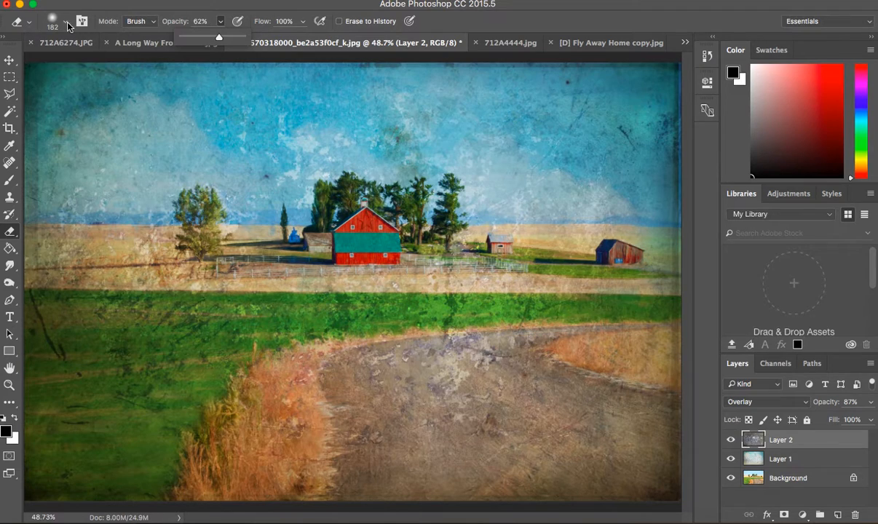
pyautogui.click(64, 21)
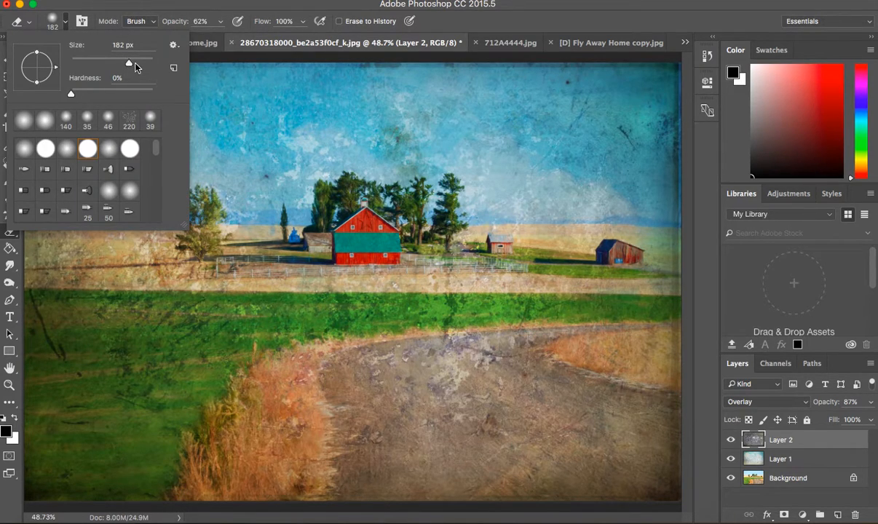
pyautogui.click(220, 25)
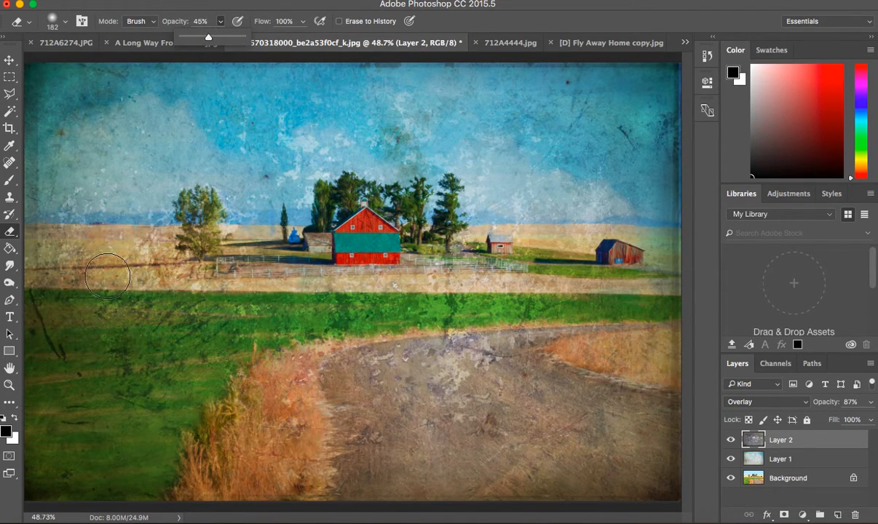
# Partially erase the grunge texture across the green field, parts of the sky and the wheat field on the photo's left side.
pyautogui.moveTo(87, 302)
pyautogui.mouseDown()
pyautogui.moveTo(47, 319)
pyautogui.moveTo(187, 318)
pyautogui.moveTo(72, 338)
pyautogui.moveTo(146, 352)
pyautogui.moveTo(145, 375)
pyautogui.moveTo(41, 340)
pyautogui.moveTo(40, 300)
pyautogui.moveTo(89, 301)
pyautogui.moveTo(75, 282)
pyautogui.moveTo(178, 272)
pyautogui.moveTo(231, 283)
pyautogui.moveTo(134, 280)
pyautogui.moveTo(225, 332)
pyautogui.moveTo(246, 329)
pyautogui.moveTo(200, 325)
pyautogui.moveTo(188, 337)
pyautogui.moveTo(361, 314)
pyautogui.moveTo(456, 315)
pyautogui.moveTo(429, 314)
pyautogui.moveTo(435, 320)
pyautogui.moveTo(668, 303)
pyautogui.mouseUp()
pyautogui.moveTo(653, 149)
pyautogui.mouseDown()
pyautogui.moveTo(626, 138)
pyautogui.moveTo(664, 132)
pyautogui.mouseUp()
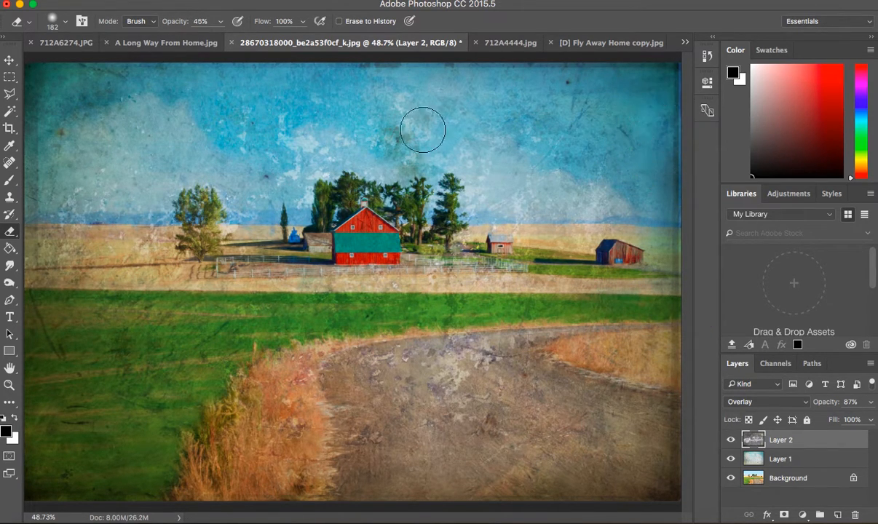
pyautogui.moveTo(280, 157)
pyautogui.mouseDown()
pyautogui.moveTo(277, 147)
pyautogui.moveTo(263, 147)
pyautogui.mouseUp()
pyautogui.moveTo(137, 219)
pyautogui.mouseDown()
pyautogui.moveTo(100, 224)
pyautogui.moveTo(59, 314)
pyautogui.moveTo(58, 477)
pyautogui.mouseUp()
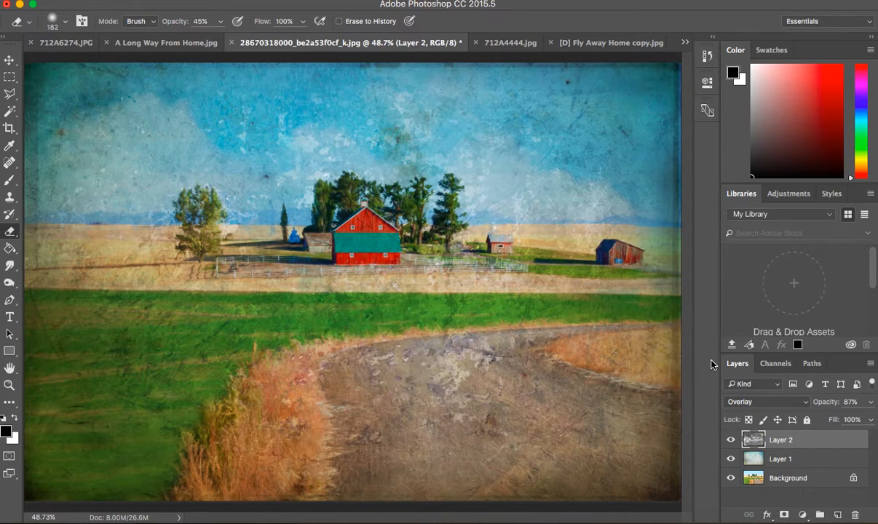
# Shift the hue of the cloud texture on Layer 1 to +26 with a Hue/Saturation adjustment.
pyautogui.click(779, 460)
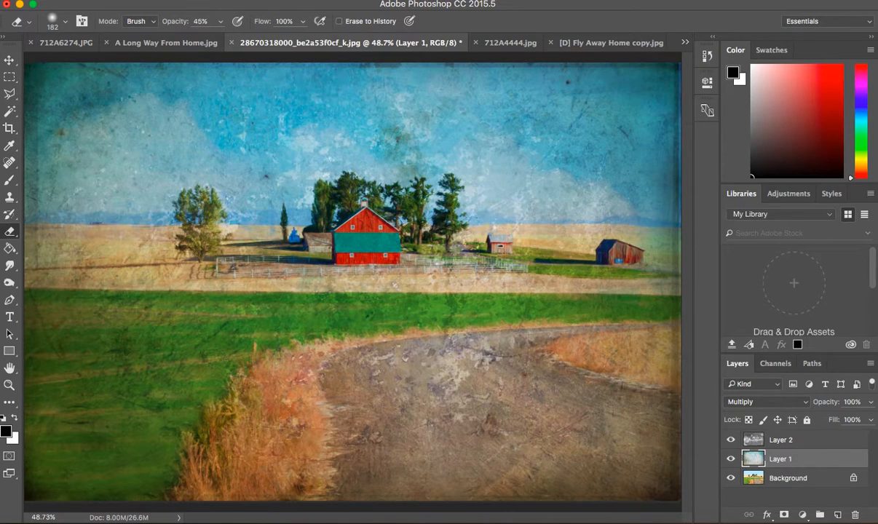
pyautogui.click(175, 1)
pyautogui.moveTo(144, 0)
pyautogui.moveTo(176, 1)
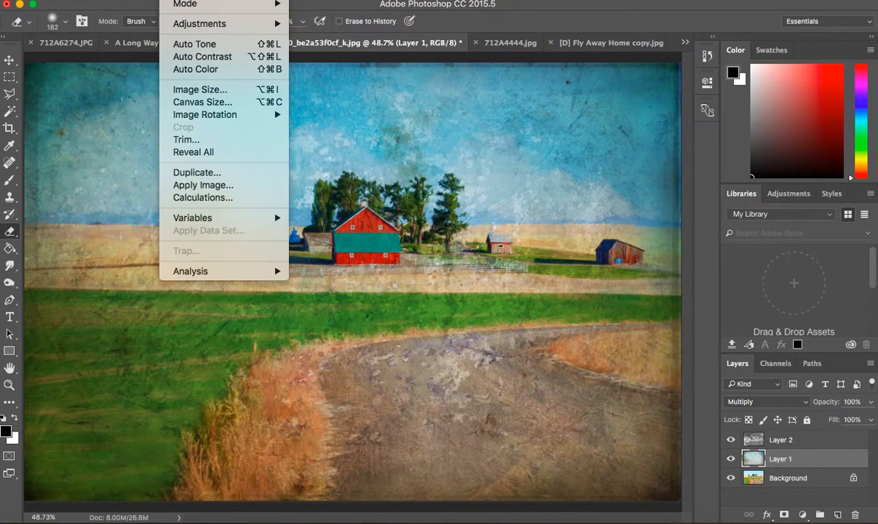
pyautogui.moveTo(175, 23)
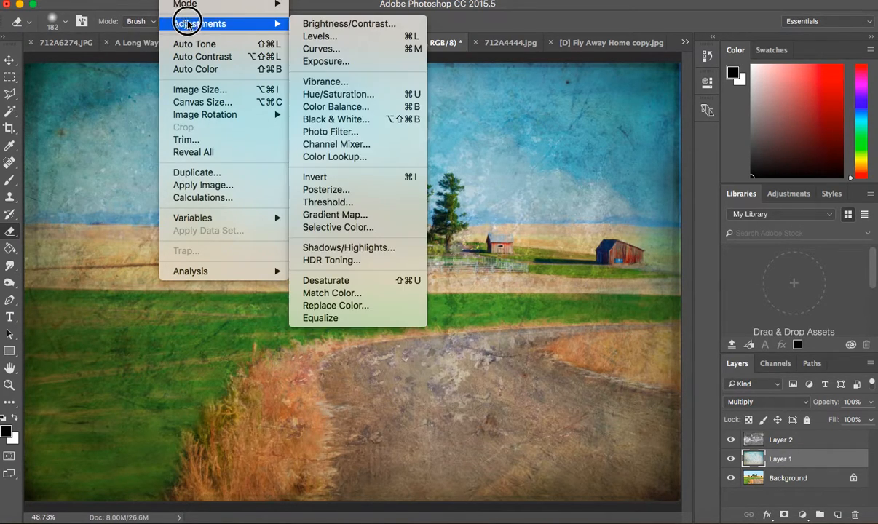
pyautogui.click(341, 98)
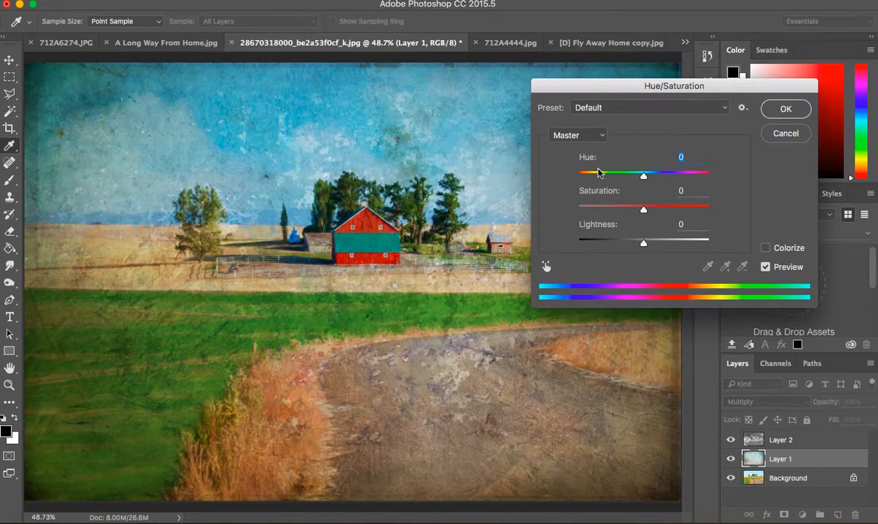
pyautogui.moveTo(645, 181)
pyautogui.mouseDown()
pyautogui.moveTo(677, 179)
pyautogui.moveTo(632, 182)
pyautogui.mouseUp()
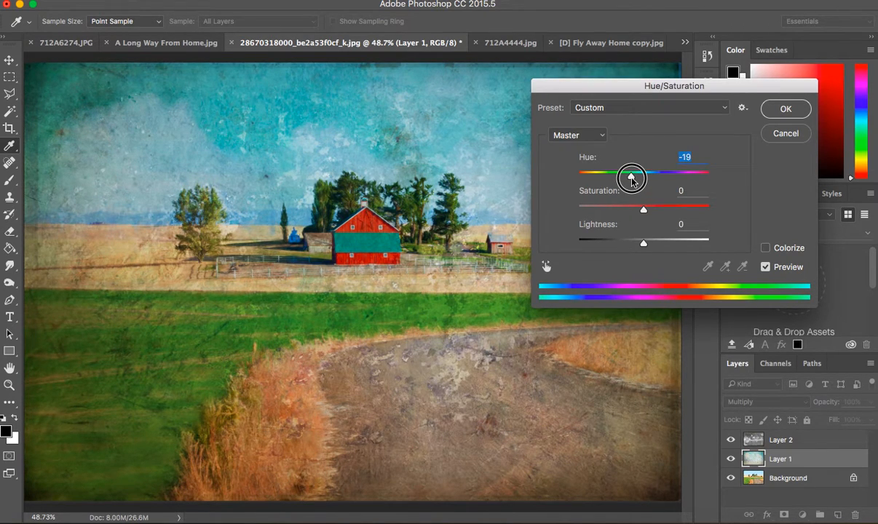
pyautogui.moveTo(632, 181); pyautogui.dragTo(660, 180)
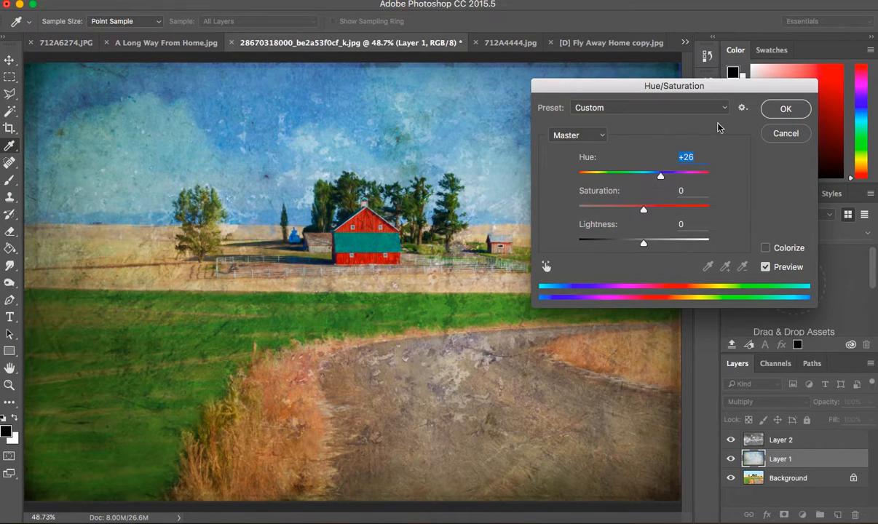
pyautogui.click(782, 110)
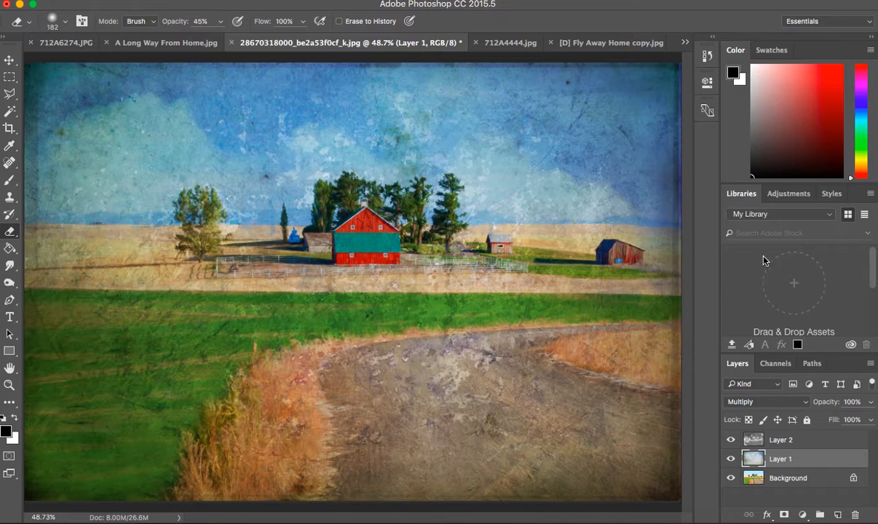
# Set up the Burn Tool on the Background layer with a 54 px soft brush, Midtones range and 25% exposure.
pyautogui.click(785, 478)
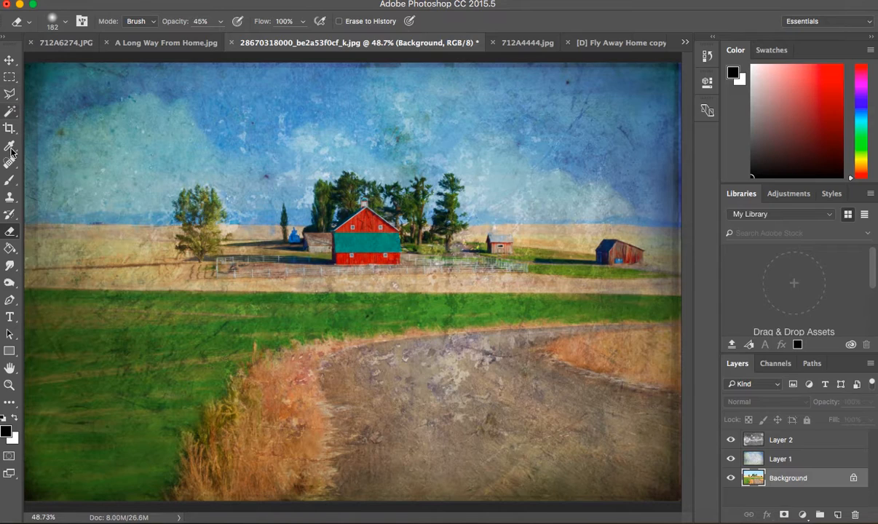
pyautogui.click(9, 284)
pyautogui.rightClick(10, 284)
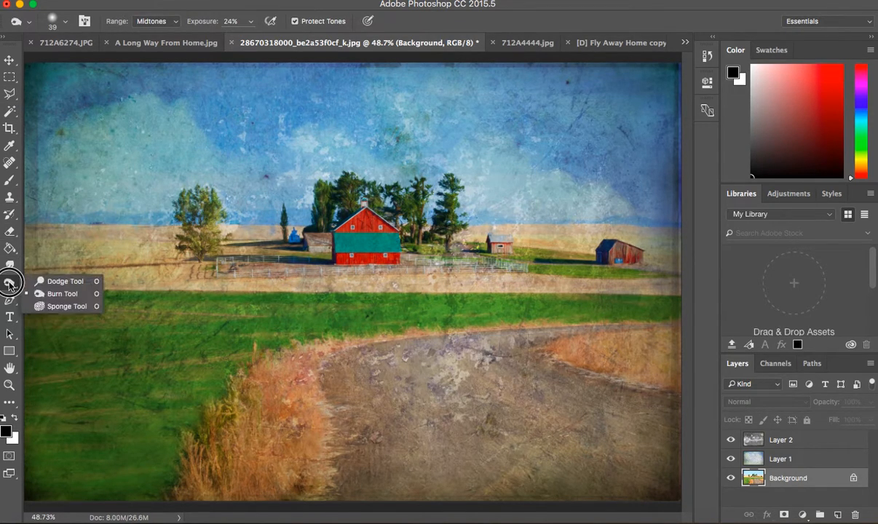
pyautogui.click(45, 293)
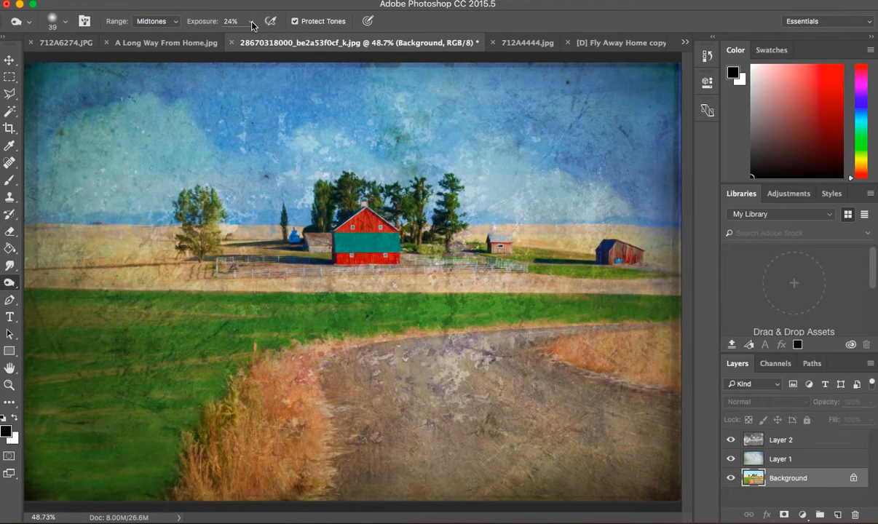
pyautogui.click(66, 22)
pyautogui.moveTo(85, 66); pyautogui.dragTo(93, 63)
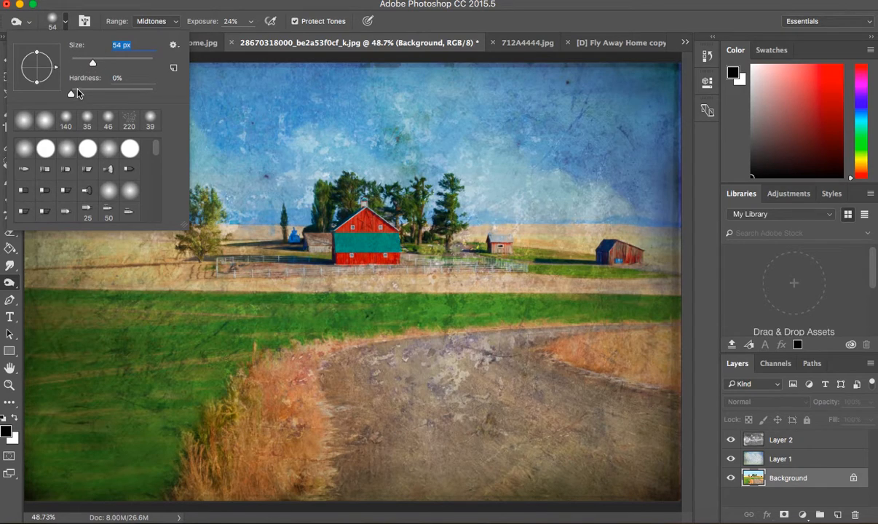
pyautogui.click(250, 23)
pyautogui.moveTo(250, 35); pyautogui.dragTo(249, 35)
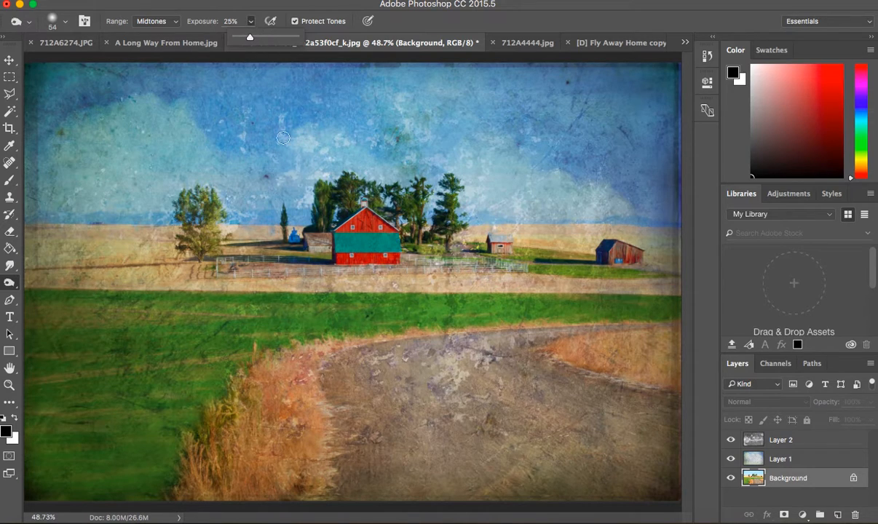
# Burn the dirt road's edges, the tall grass beside it, the field borders and horizon line, and the area around the barn.
pyautogui.moveTo(324, 358)
pyautogui.mouseDown()
pyautogui.moveTo(335, 444)
pyautogui.moveTo(314, 491)
pyautogui.moveTo(332, 450)
pyautogui.moveTo(333, 369)
pyautogui.moveTo(349, 345)
pyautogui.moveTo(336, 353)
pyautogui.moveTo(540, 331)
pyautogui.moveTo(549, 353)
pyautogui.moveTo(584, 374)
pyautogui.moveTo(552, 361)
pyautogui.moveTo(686, 410)
pyautogui.mouseUp()
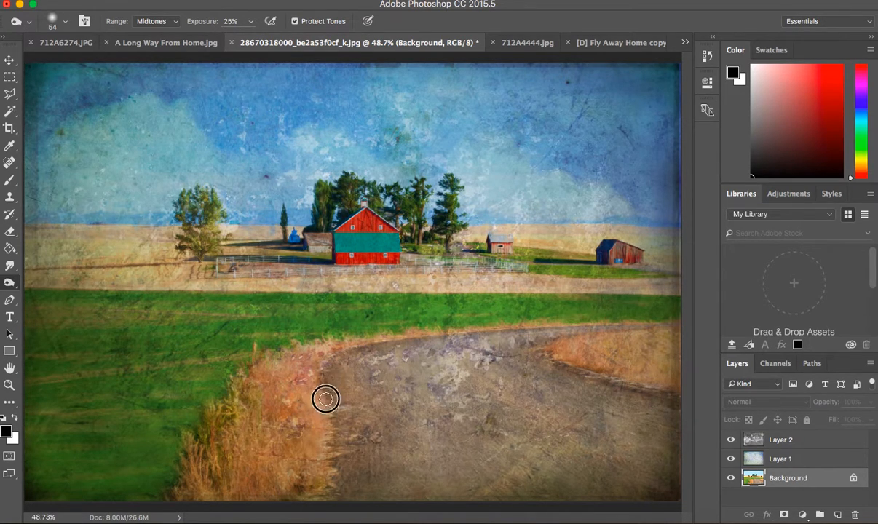
pyautogui.moveTo(328, 466)
pyautogui.mouseDown()
pyautogui.moveTo(317, 492)
pyautogui.moveTo(329, 366)
pyautogui.moveTo(365, 350)
pyautogui.moveTo(326, 362)
pyautogui.moveTo(314, 384)
pyautogui.moveTo(293, 384)
pyautogui.mouseUp()
pyautogui.moveTo(34, 285)
pyautogui.mouseDown()
pyautogui.moveTo(83, 289)
pyautogui.moveTo(27, 289)
pyautogui.moveTo(132, 292)
pyautogui.mouseUp()
pyautogui.moveTo(35, 227)
pyautogui.mouseDown()
pyautogui.moveTo(29, 221)
pyautogui.moveTo(163, 228)
pyautogui.mouseUp()
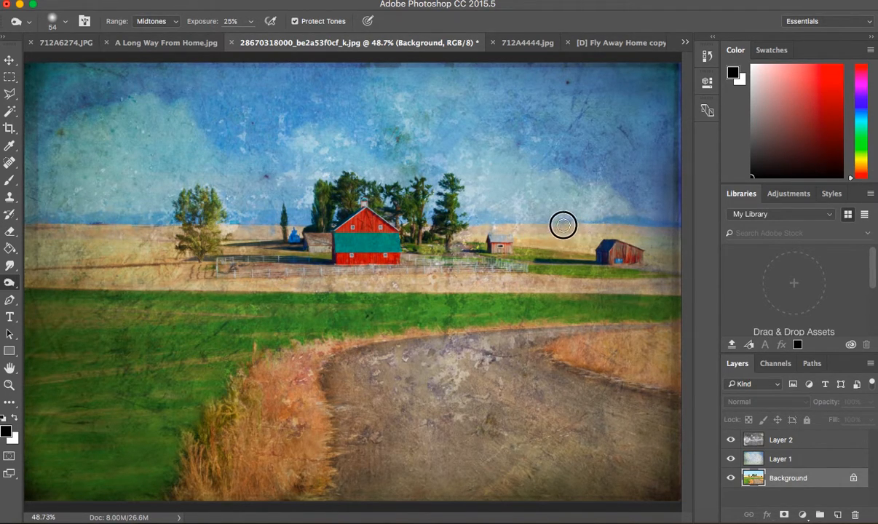
pyautogui.moveTo(405, 248)
pyautogui.mouseDown()
pyautogui.moveTo(399, 261)
pyautogui.moveTo(370, 268)
pyautogui.moveTo(325, 255)
pyautogui.mouseUp()
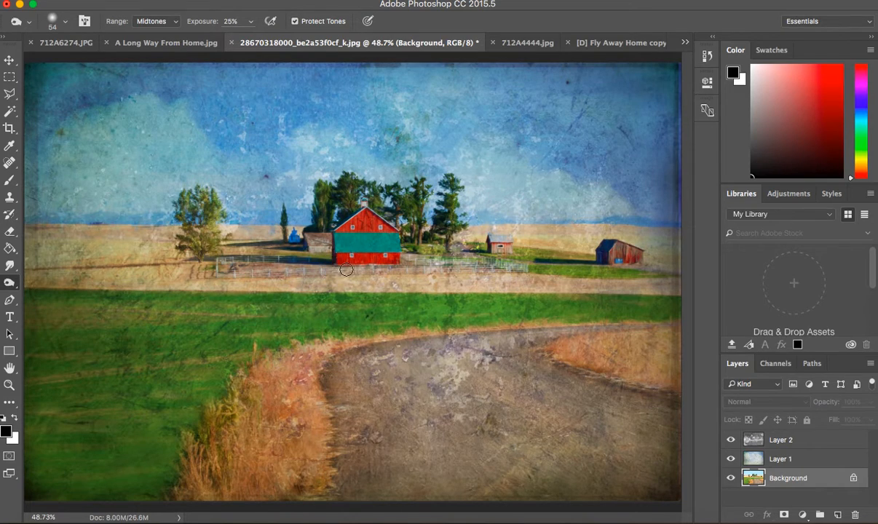
# Try burning the edge of the dry grass patch right of the road at 100% exposure, and undo that stroke.
pyautogui.click(251, 23)
pyautogui.moveTo(249, 42); pyautogui.dragTo(290, 38)
pyautogui.moveTo(551, 337)
pyautogui.mouseDown()
pyautogui.moveTo(598, 386)
pyautogui.moveTo(546, 352)
pyautogui.moveTo(602, 391)
pyautogui.moveTo(546, 364)
pyautogui.moveTo(645, 391)
pyautogui.mouseUp()
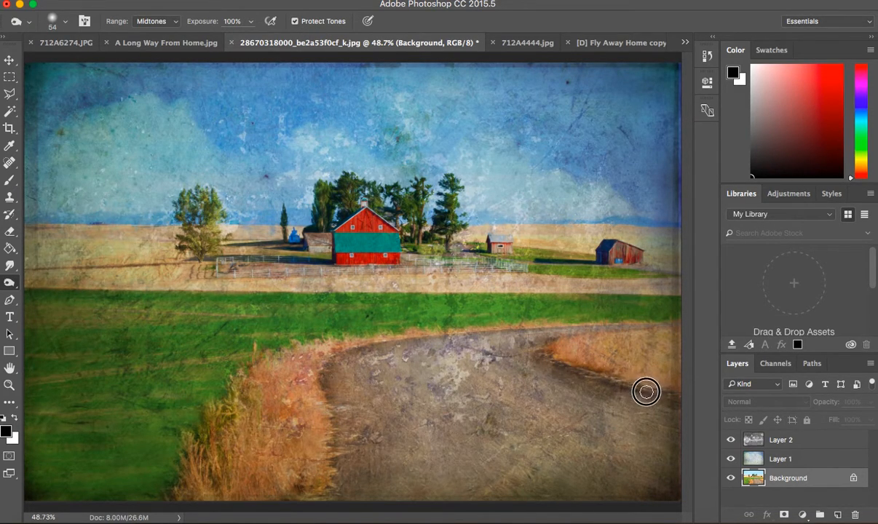
pyautogui.click(172, 4)
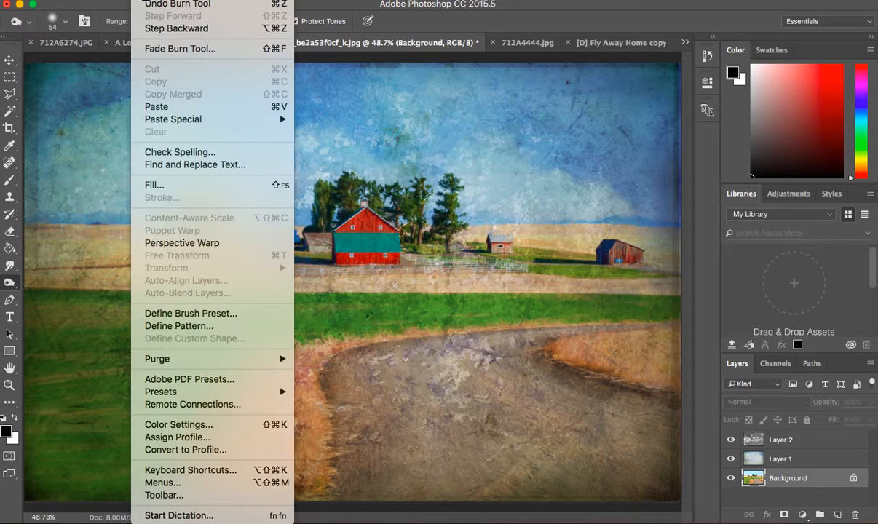
pyautogui.click(147, 5)
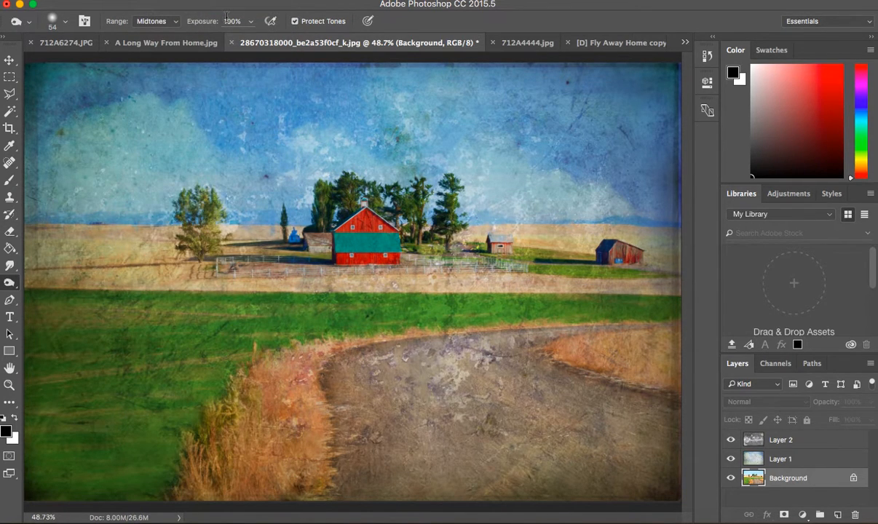
# Set the burn exposure to 27% and darken the barn, the right-hand outbuilding, the photo's outer edges and the grass borders.
pyautogui.click(251, 21)
pyautogui.moveTo(250, 39); pyautogui.dragTo(205, 39)
pyautogui.moveTo(339, 237)
pyautogui.mouseDown()
pyautogui.moveTo(394, 262)
pyautogui.moveTo(393, 235)
pyautogui.moveTo(394, 257)
pyautogui.mouseUp()
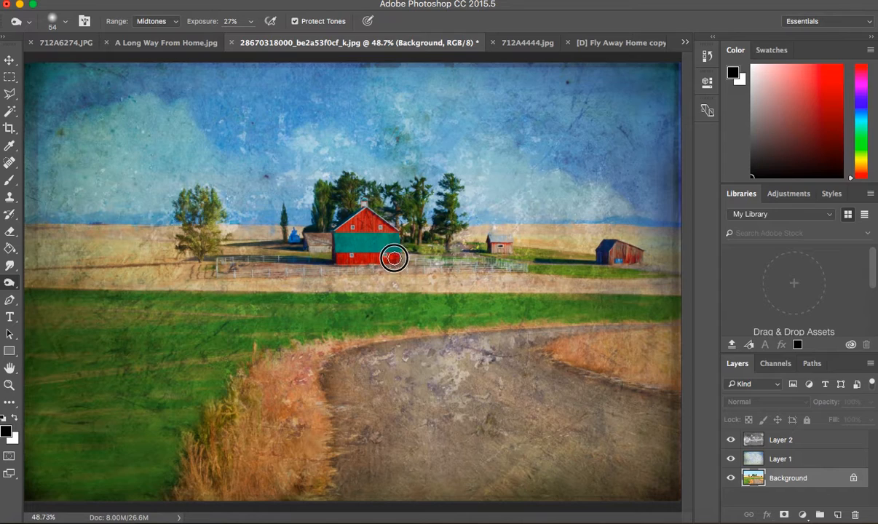
pyautogui.moveTo(627, 270)
pyautogui.mouseDown()
pyautogui.moveTo(650, 269)
pyautogui.moveTo(676, 249)
pyautogui.moveTo(676, 289)
pyautogui.moveTo(671, 54)
pyautogui.moveTo(603, 60)
pyautogui.mouseUp()
pyautogui.moveTo(28, 62); pyautogui.dragTo(24, 188)
pyautogui.moveTo(177, 497); pyautogui.dragTo(26, 496)
pyautogui.moveTo(159, 487)
pyautogui.mouseDown()
pyautogui.moveTo(187, 478)
pyautogui.moveTo(188, 433)
pyautogui.moveTo(204, 442)
pyautogui.moveTo(232, 392)
pyautogui.moveTo(226, 361)
pyautogui.moveTo(241, 388)
pyautogui.moveTo(264, 359)
pyautogui.moveTo(299, 352)
pyautogui.moveTo(329, 326)
pyautogui.moveTo(375, 316)
pyautogui.moveTo(442, 329)
pyautogui.moveTo(670, 317)
pyautogui.moveTo(653, 324)
pyautogui.moveTo(672, 325)
pyautogui.mouseUp()
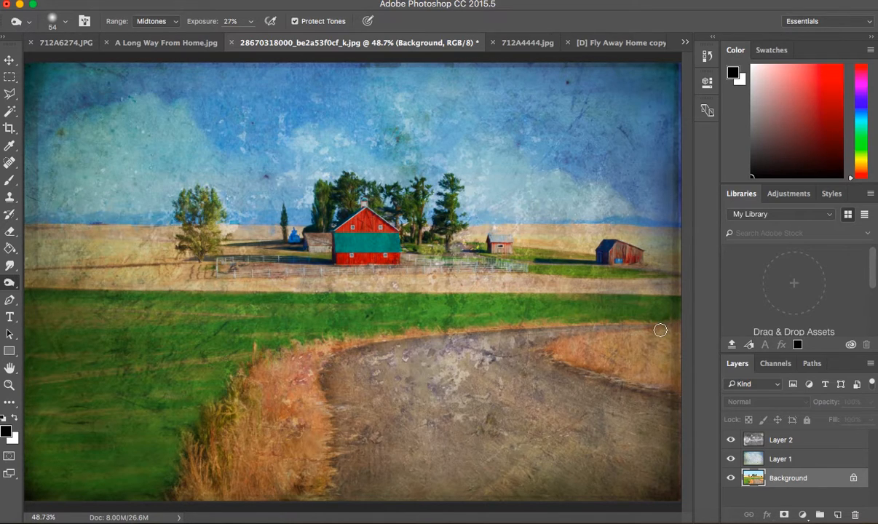
pyautogui.moveTo(660, 331)
pyautogui.mouseDown()
pyautogui.moveTo(582, 324)
pyautogui.moveTo(530, 333)
pyautogui.moveTo(674, 319)
pyautogui.mouseUp()
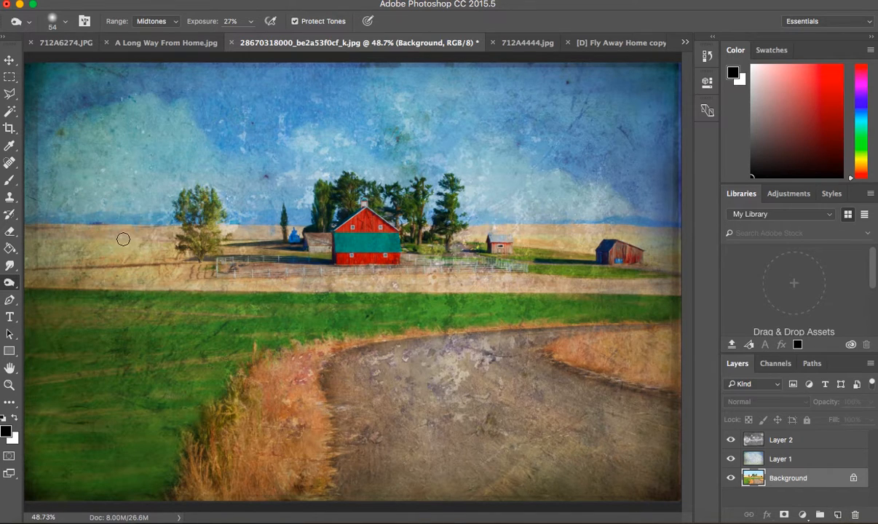
# Activate the Brush tool and choose the 2720 px speckled brush tip, resized to 169 px.
pyautogui.click(10, 180)
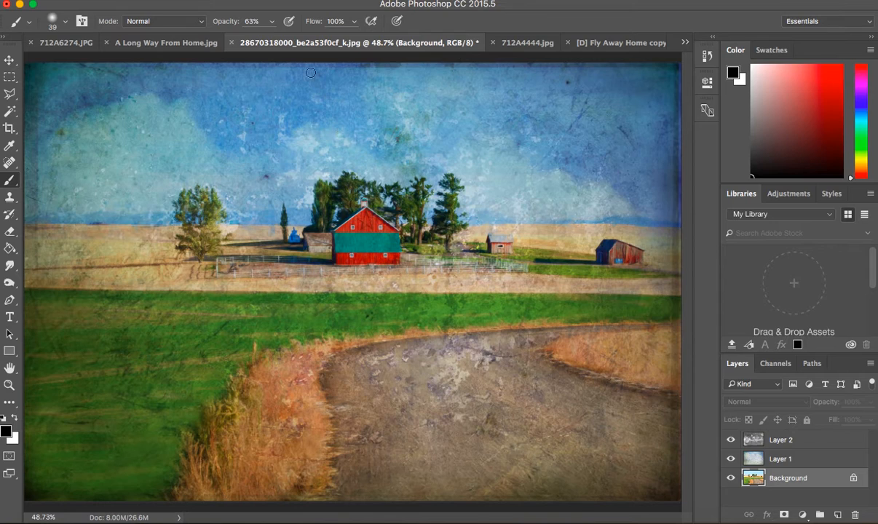
pyautogui.click(63, 21)
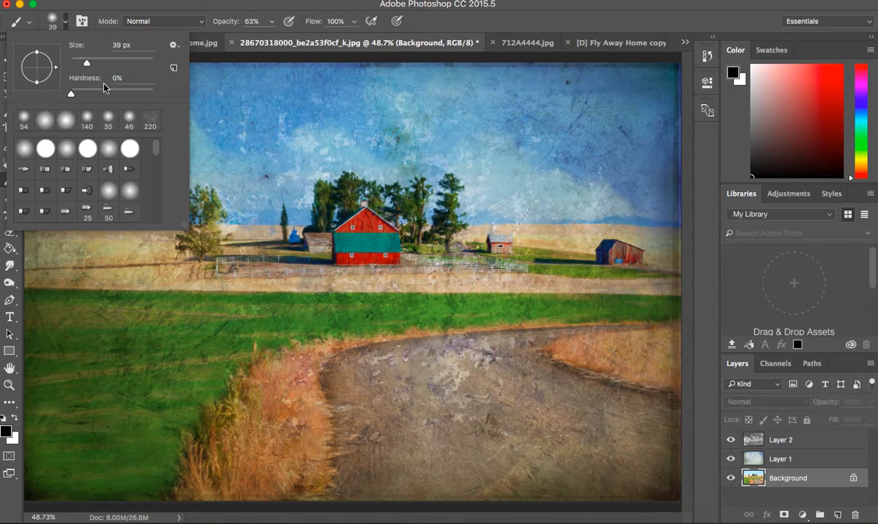
pyautogui.moveTo(155, 151); pyautogui.dragTo(153, 232)
pyautogui.scroll(5, 129, 201)
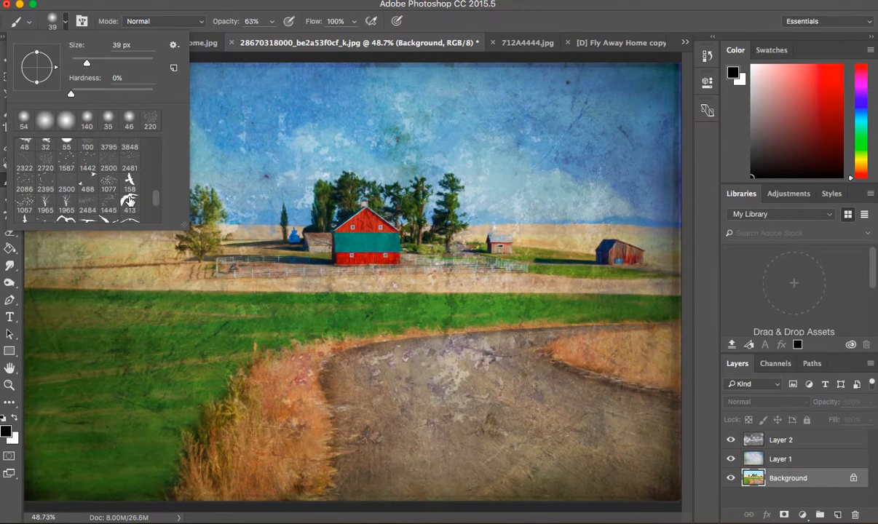
pyautogui.click(45, 167)
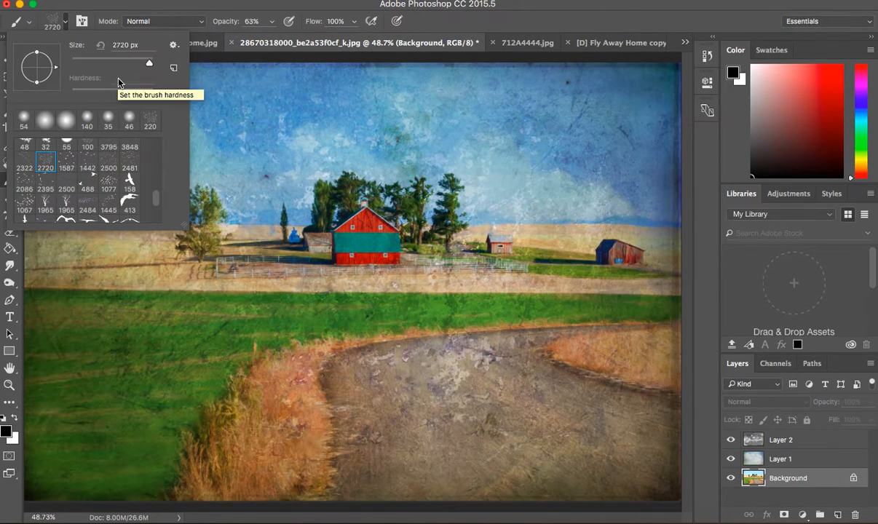
pyautogui.click(126, 61)
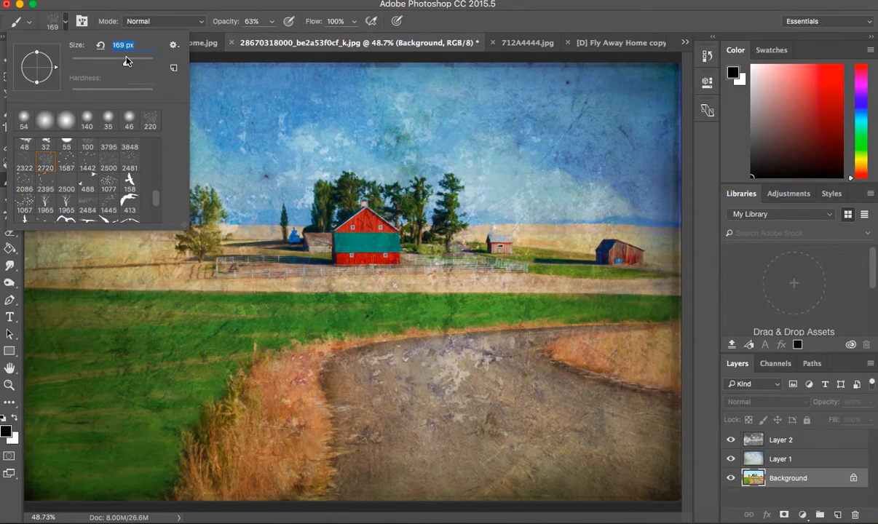
# Try stamping the 413 px flying-bird brush in the sky above the trees, and undo the stamp.
pyautogui.click(124, 197)
pyautogui.click(502, 130)
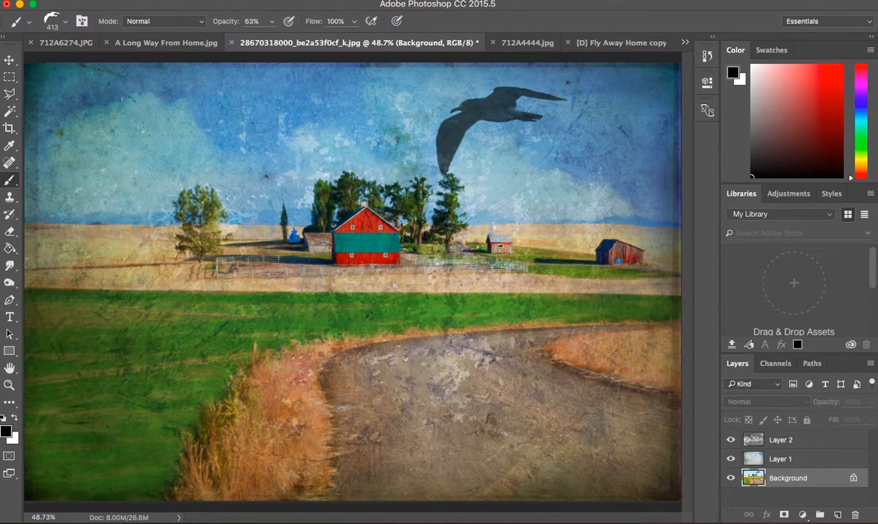
pyautogui.click(134, 1)
pyautogui.click(138, 5)
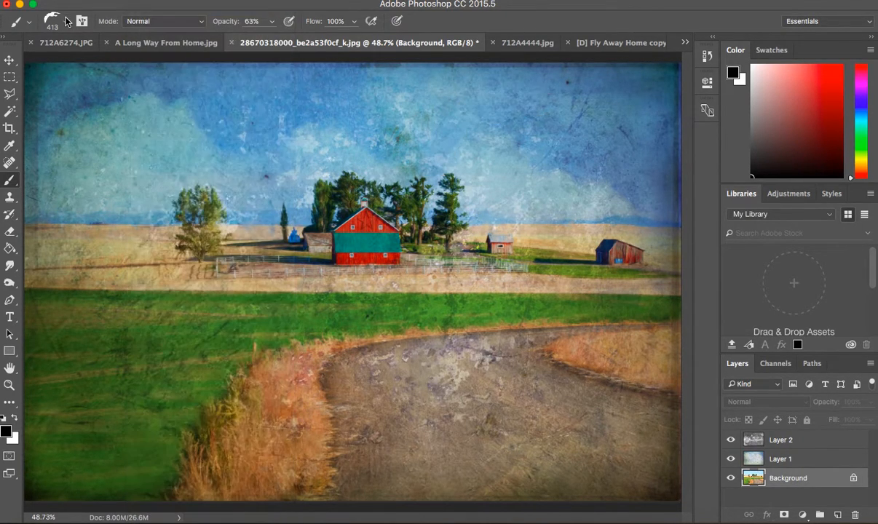
# Choose the 2500 px bird-flock brush tip, resize it to 364 px and keep black (000000) as the foreground color.
pyautogui.click(65, 22)
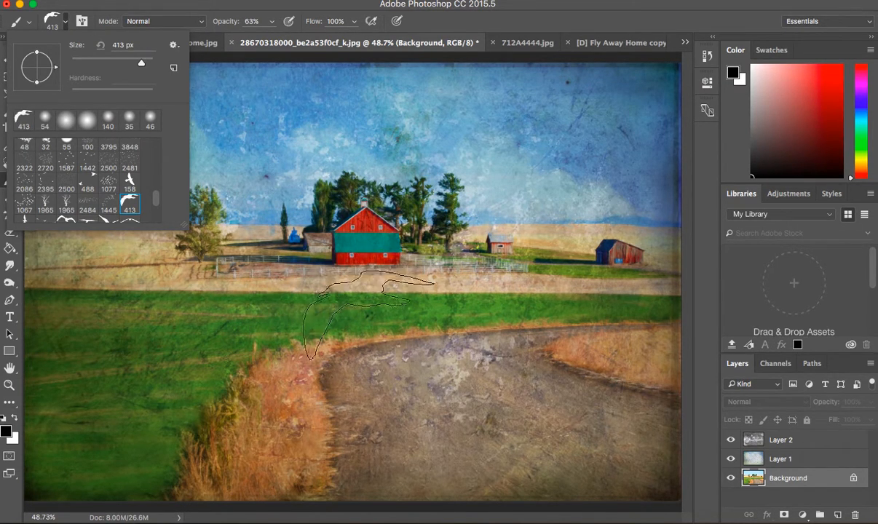
pyautogui.click(108, 162)
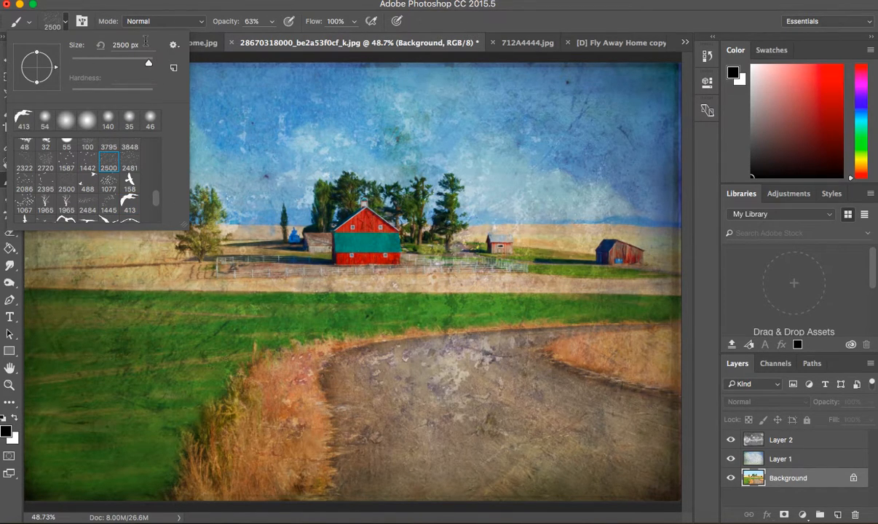
pyautogui.click(113, 63)
pyautogui.click(128, 63)
pyautogui.click(135, 64)
pyautogui.click(7, 433)
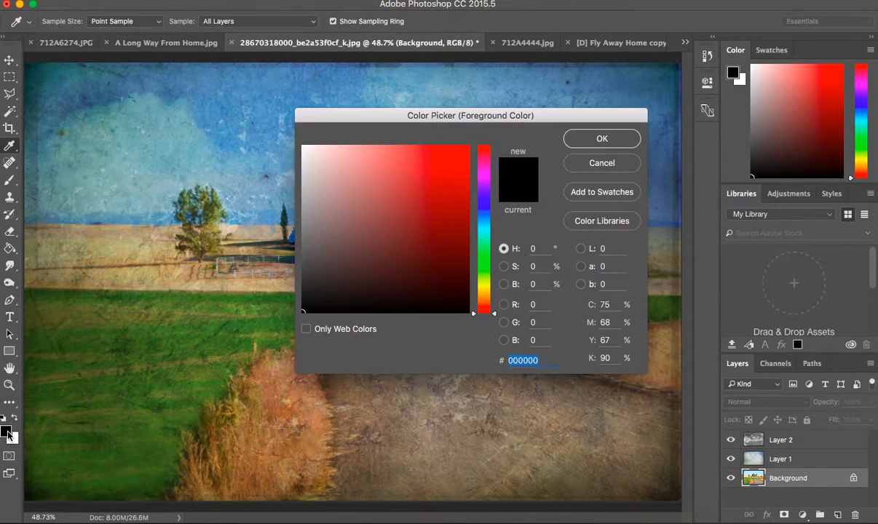
pyautogui.click(602, 141)
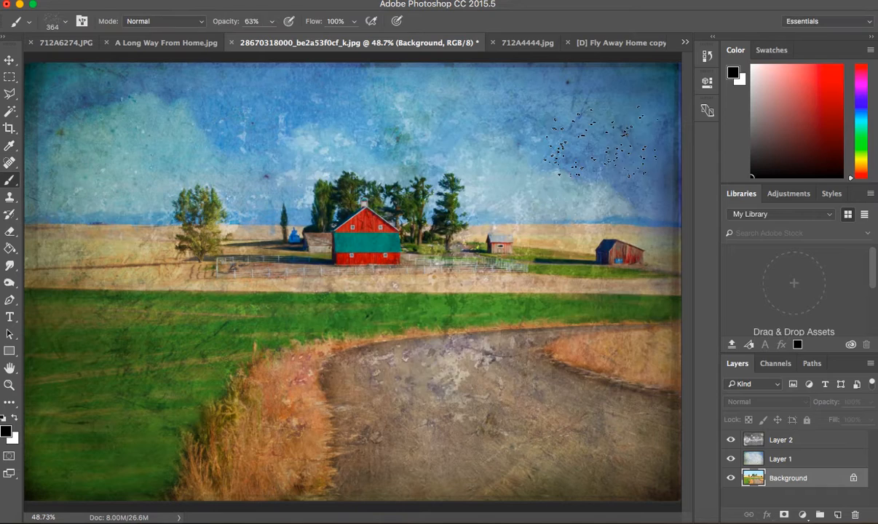
# Set the brush opacity to 85% and stamp a flock of birds in the sky above the trees.
pyautogui.click(272, 22)
pyautogui.moveTo(271, 37); pyautogui.dragTo(284, 37)
pyautogui.click(441, 108)
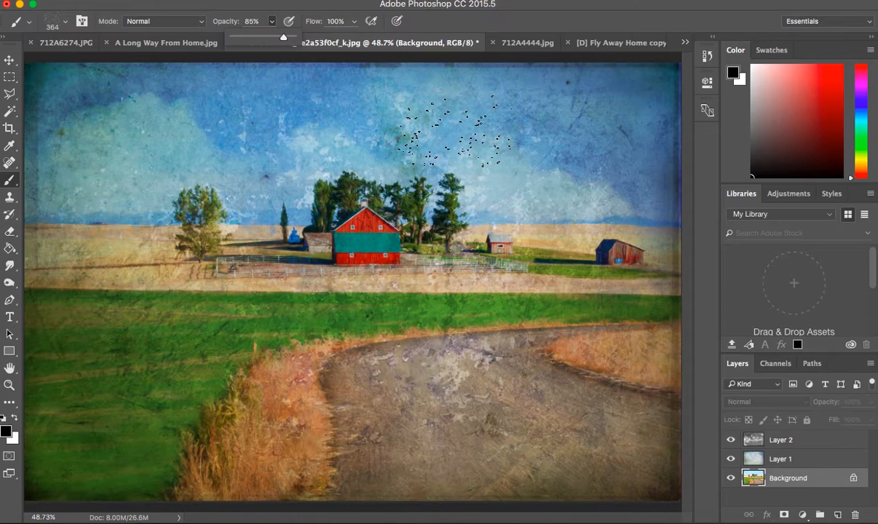
pyautogui.click(455, 131)
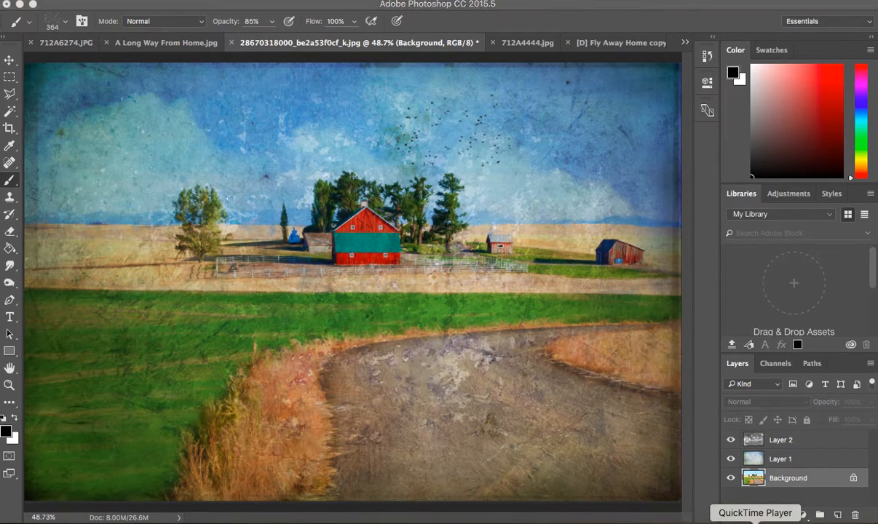
pyautogui.click(755, 521)
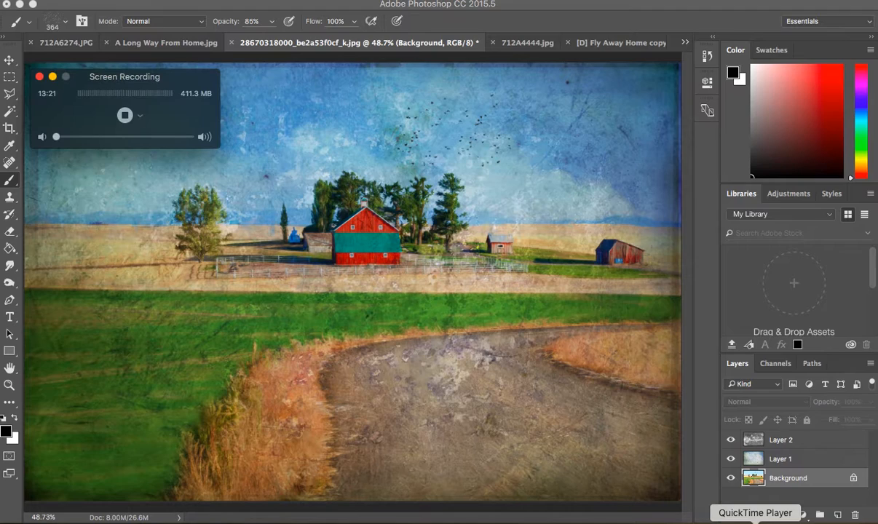